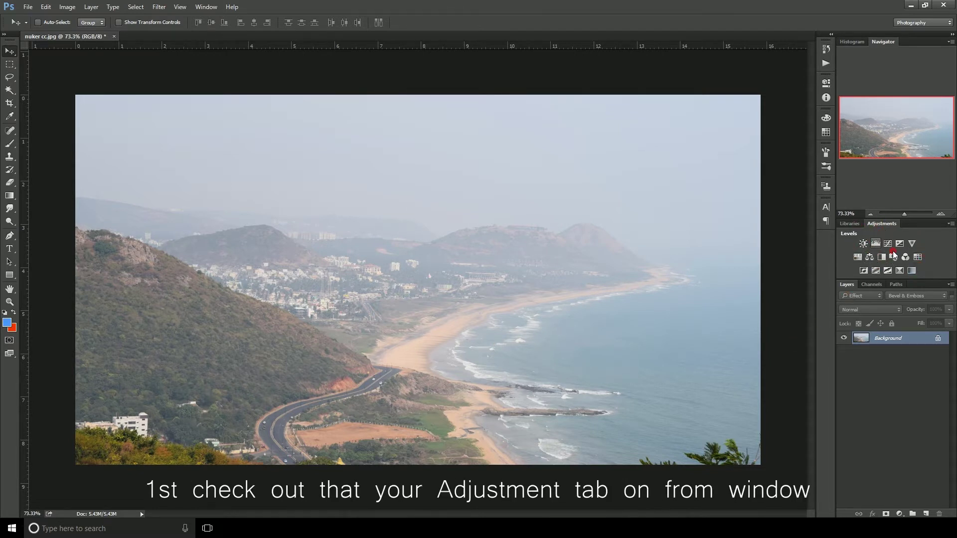
- Make sure the Adjustments panel is enabled in the Window menu
click(206, 7)
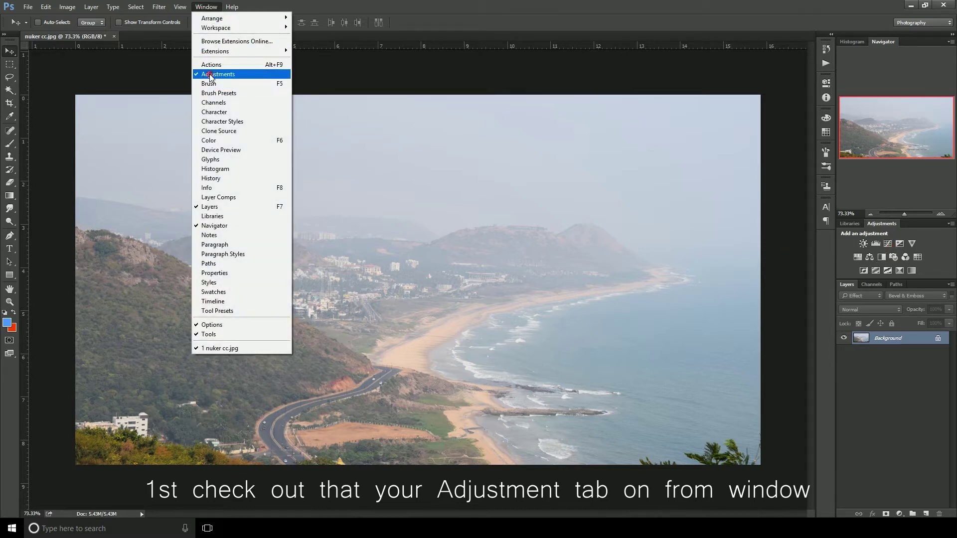
click(210, 75)
click(204, 8)
click(210, 74)
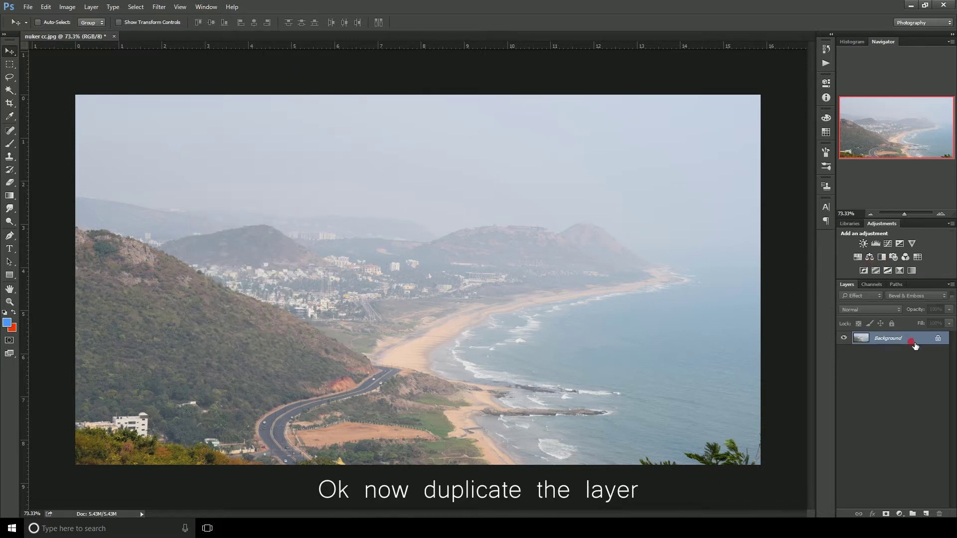
- Duplicate the Background layer as 'Background copy' and make it the active layer
right_click(915, 339)
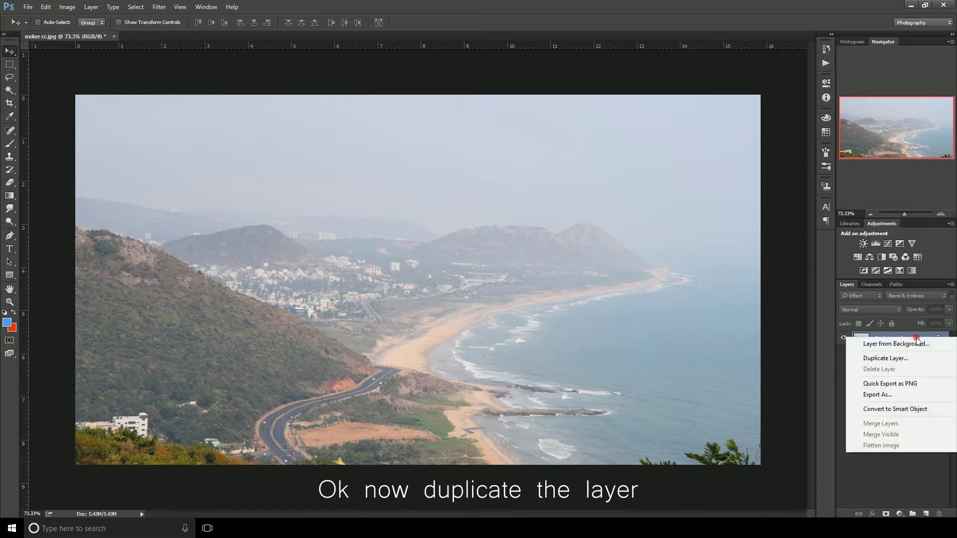
click(895, 353)
click(561, 162)
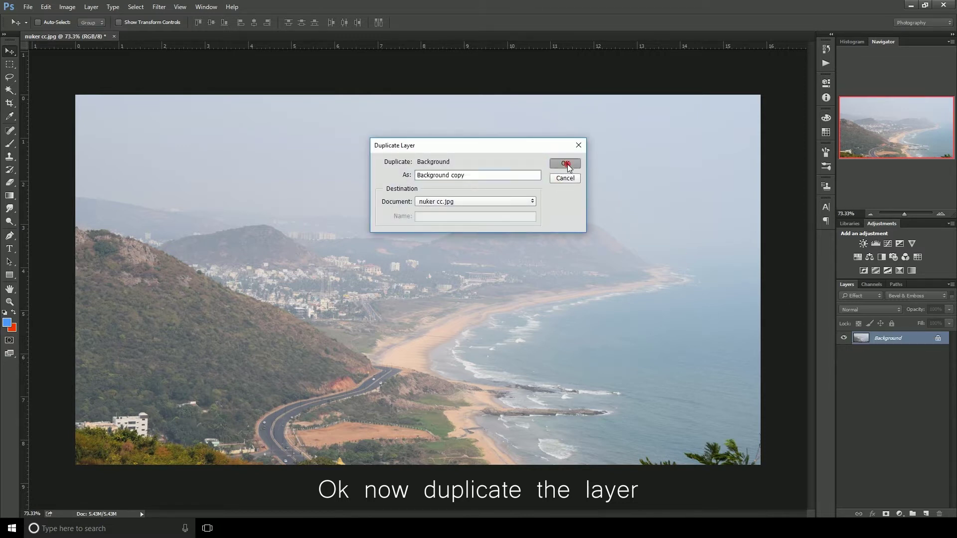
click(909, 351)
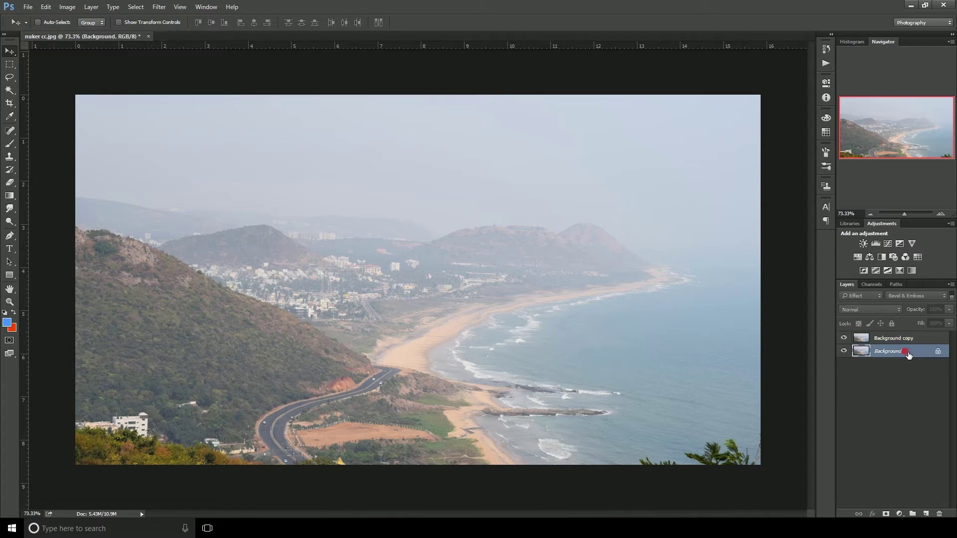
- Add a Levels layer with black point 77 and white point 216, then toggle it to compare
click(875, 244)
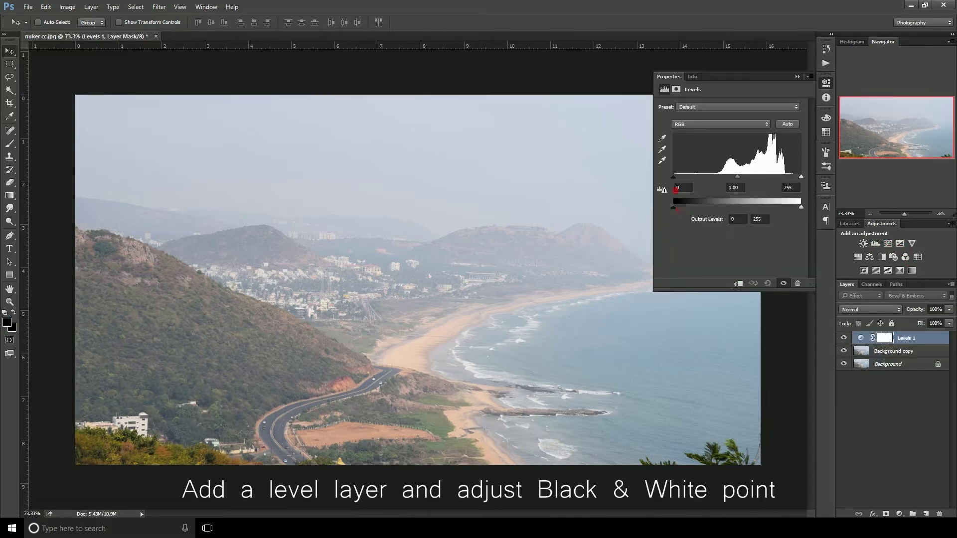
drag(673, 178, 712, 178)
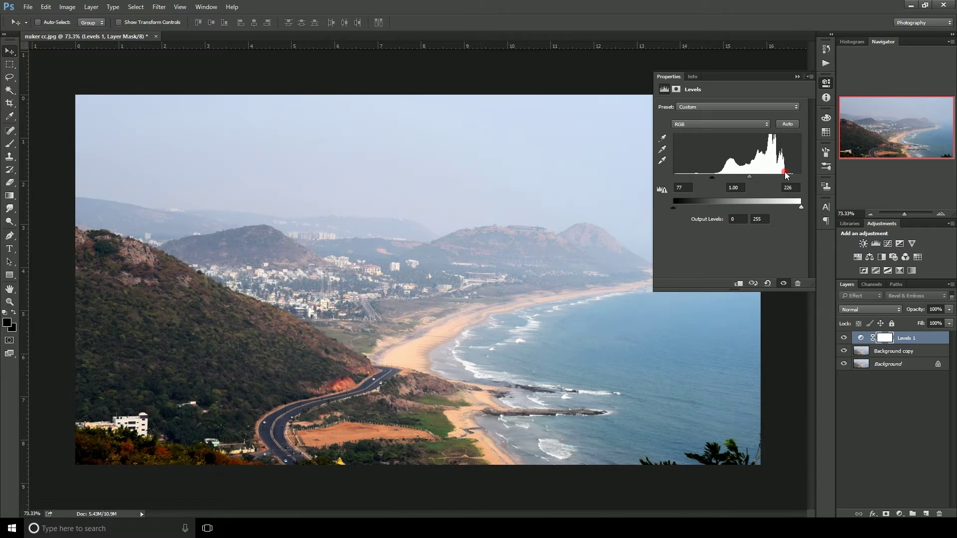
drag(799, 178, 781, 173)
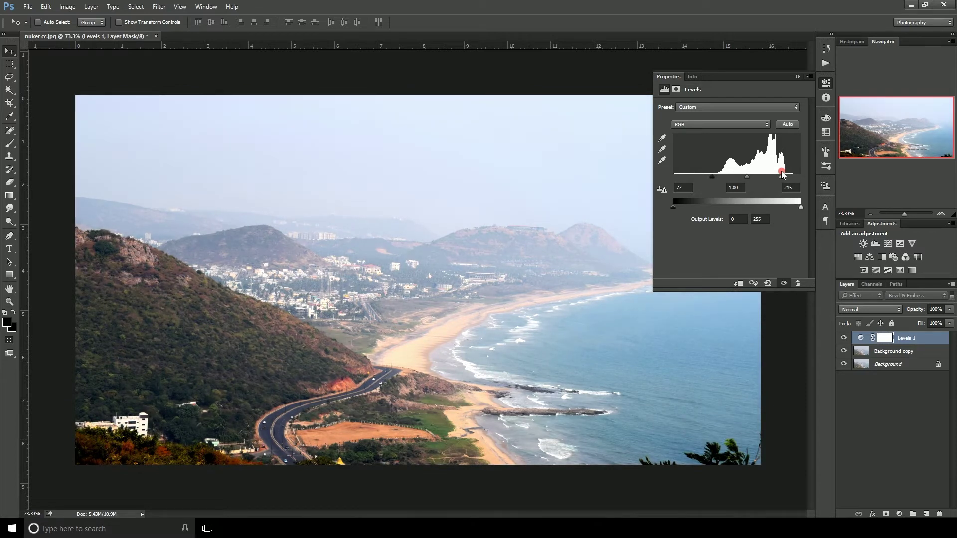
click(797, 76)
click(891, 389)
click(847, 338)
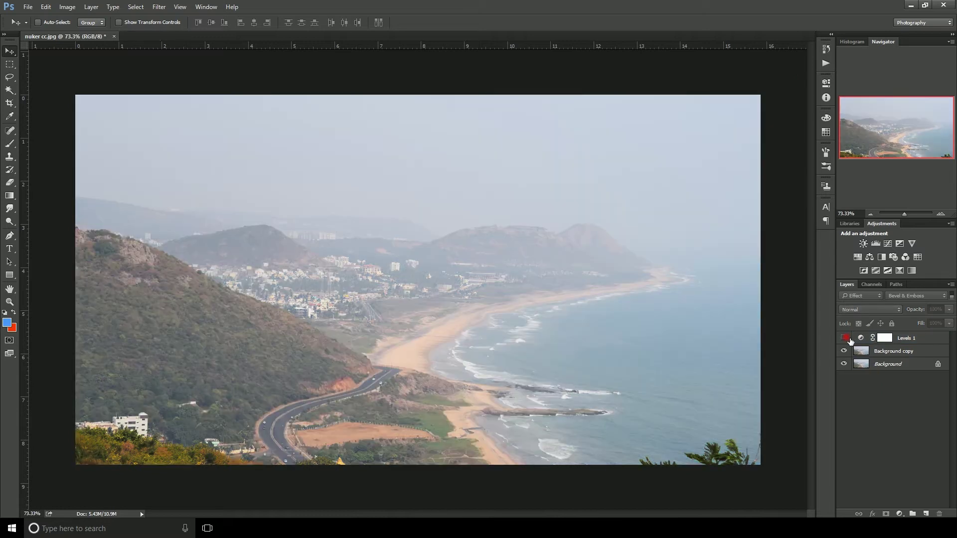
click(845, 338)
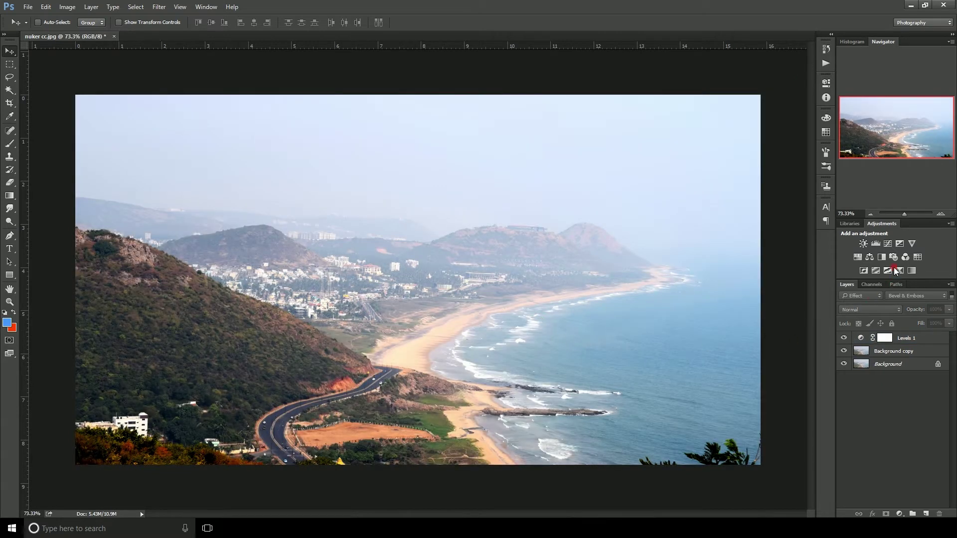
- Add a Curves layer that lowers the shadows, lifts the highlights and sets white input to 229
click(886, 244)
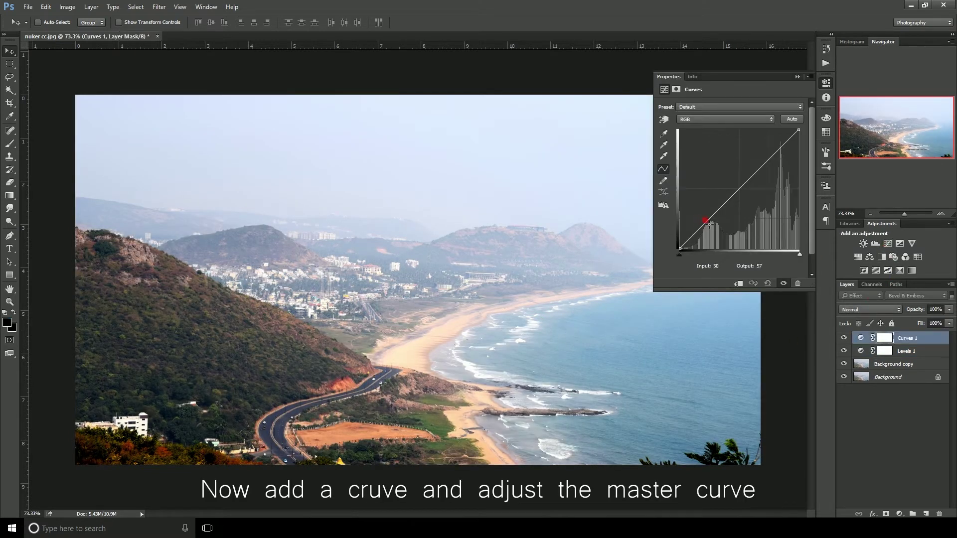
drag(713, 223, 716, 223)
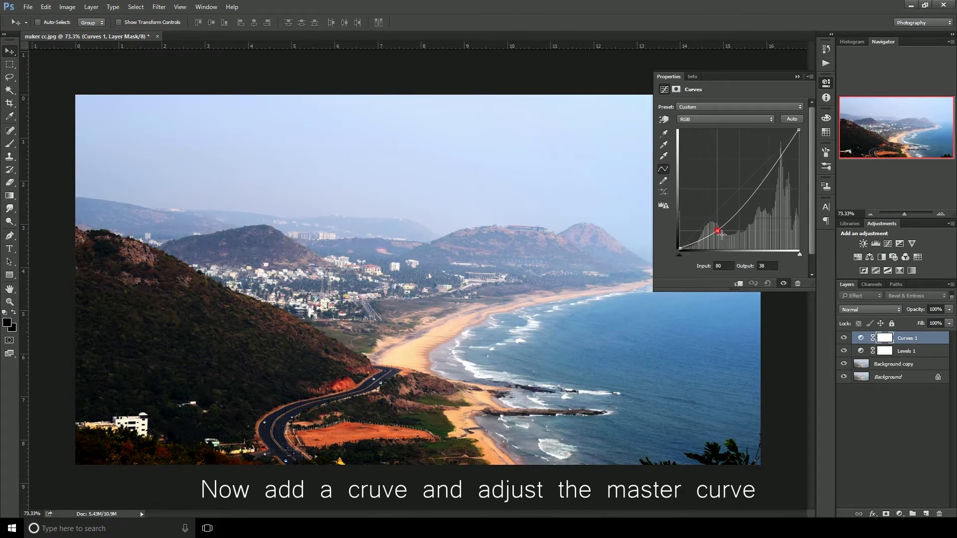
mouse_move(775, 179)
mouse_down()
mouse_move(770, 157)
mouse_move(792, 131)
mouse_up()
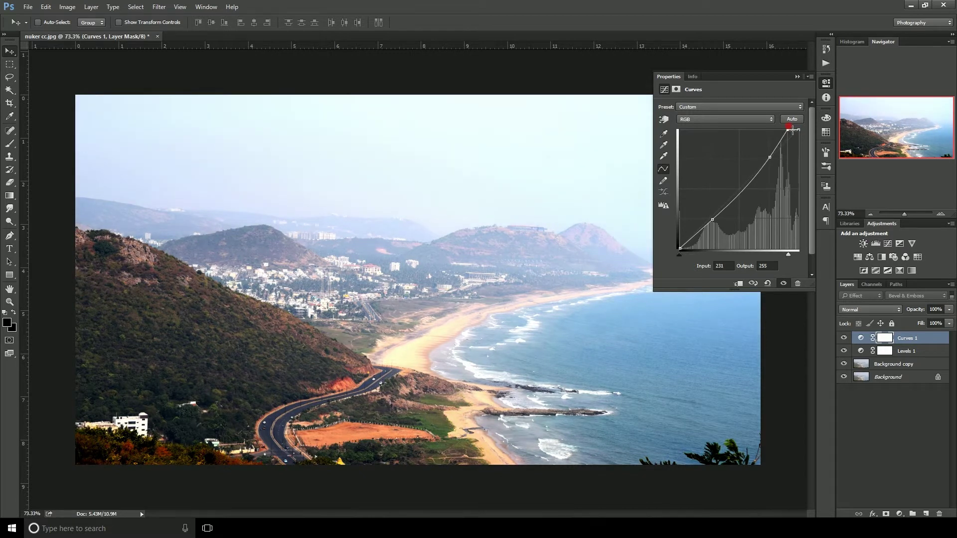
drag(792, 131, 792, 130)
click(798, 76)
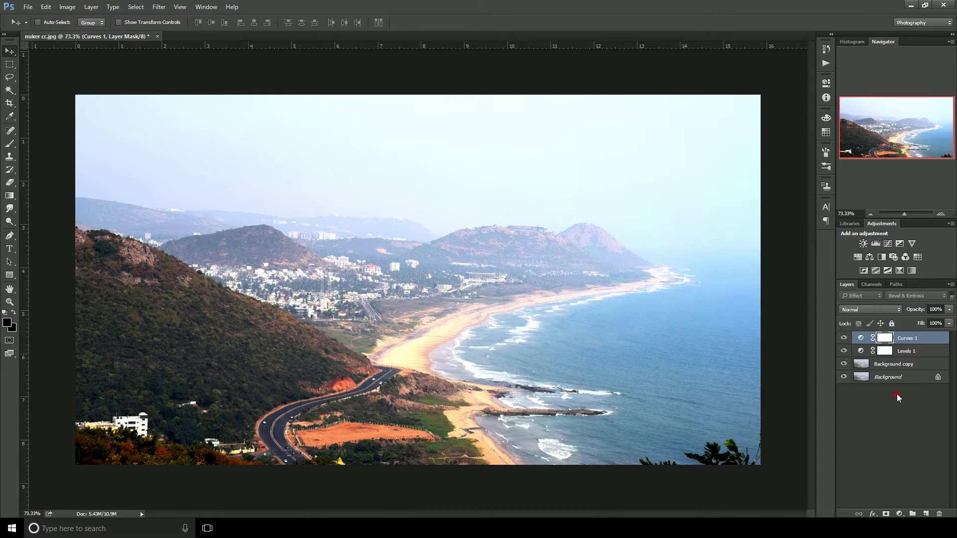
click(904, 364)
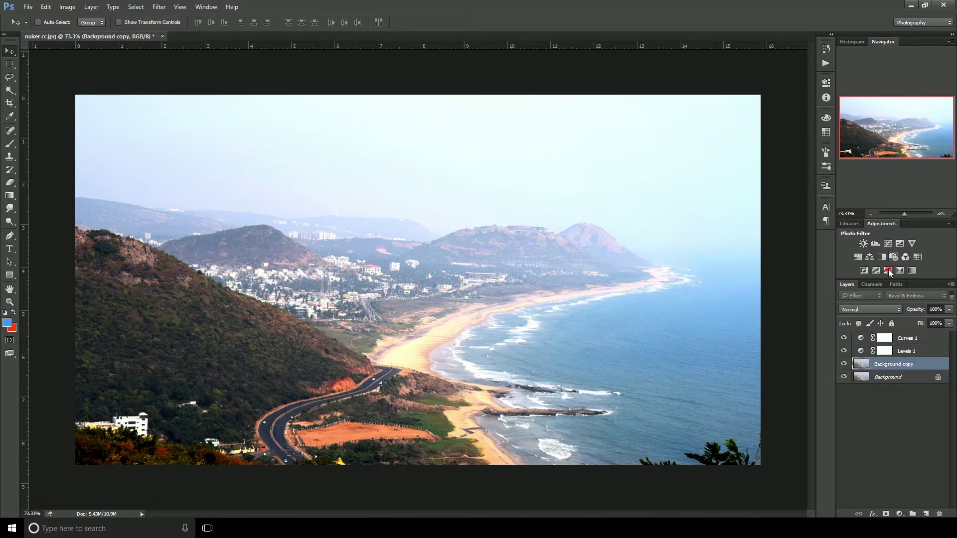
- Add a Selective Color layer above Curves 1 and raise Cyan, Magenta and Yellow in the Blacks
click(905, 334)
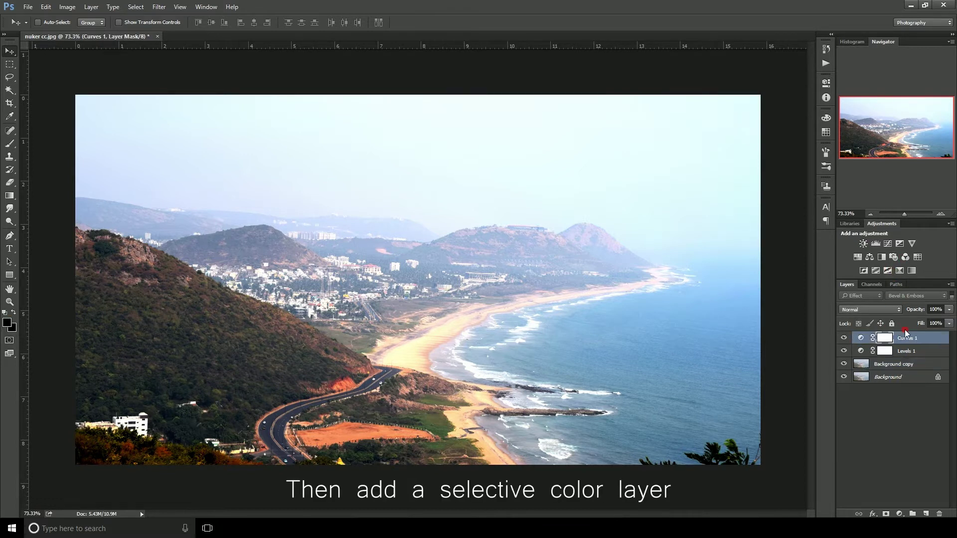
click(900, 271)
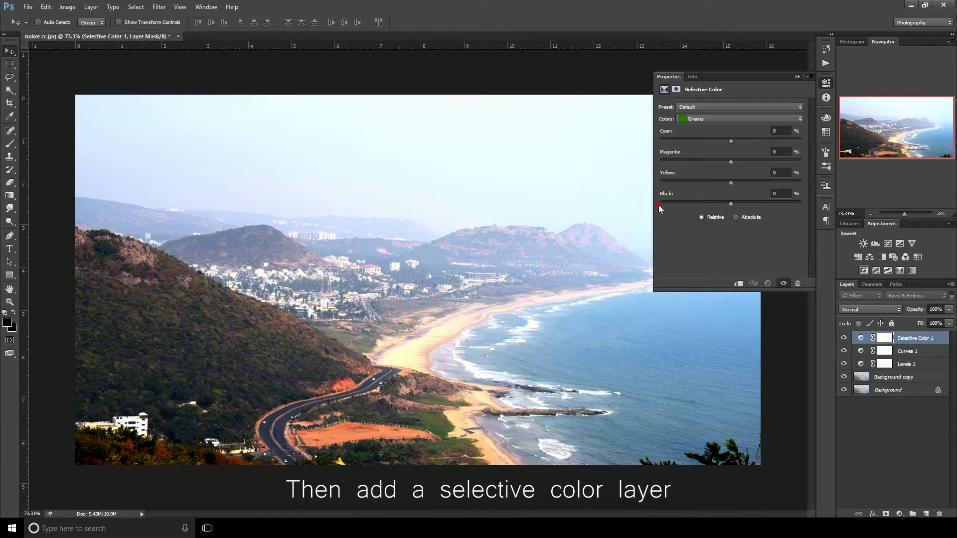
click(712, 118)
click(698, 192)
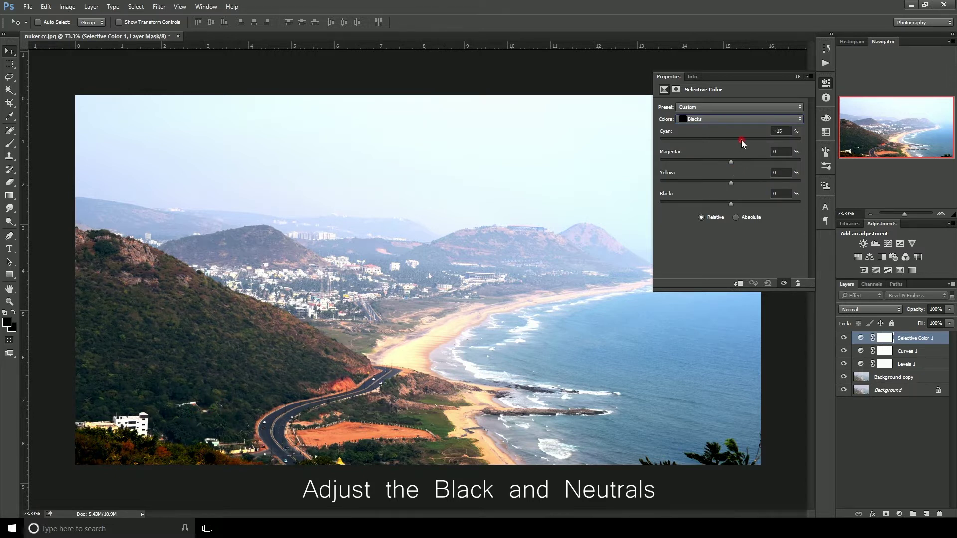
drag(746, 141, 749, 141)
drag(730, 161, 739, 162)
drag(731, 183, 737, 182)
- Set the Selective Color Neutrals to Cyan −5, Magenta +2, Yellow −4, Black +3
click(718, 122)
click(718, 186)
drag(748, 142, 731, 141)
drag(739, 160, 731, 162)
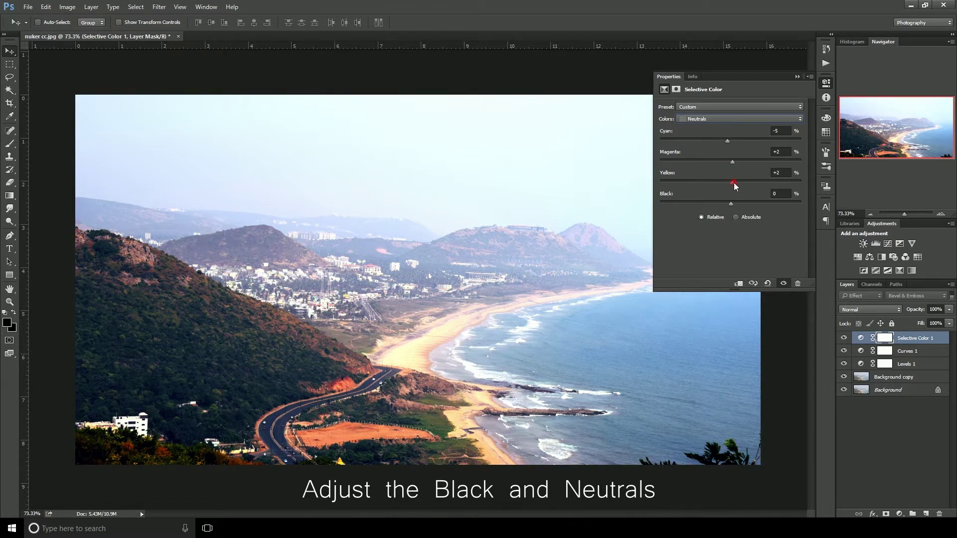
click(732, 203)
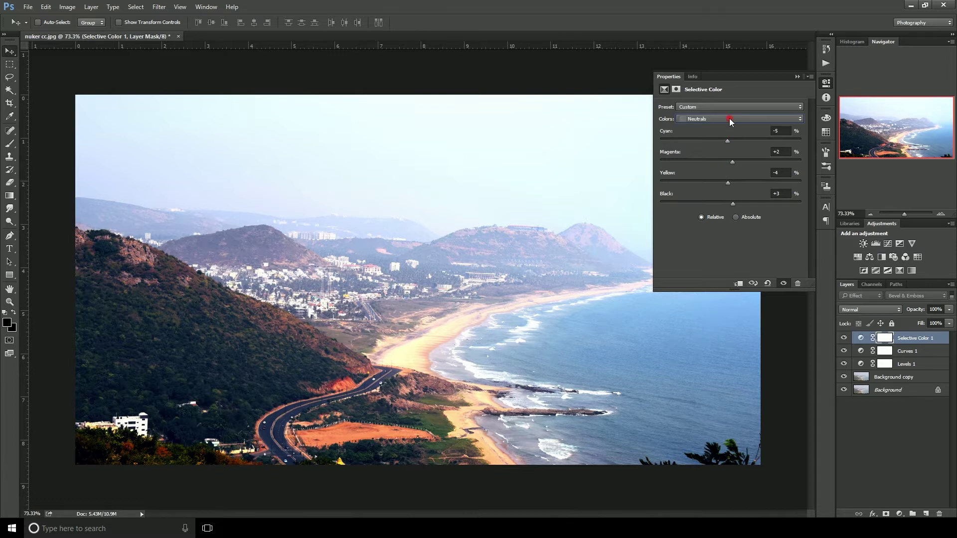
- Merge Background copy through Selective Color 1 into one layer, then toggle its visibility to compare
click(796, 76)
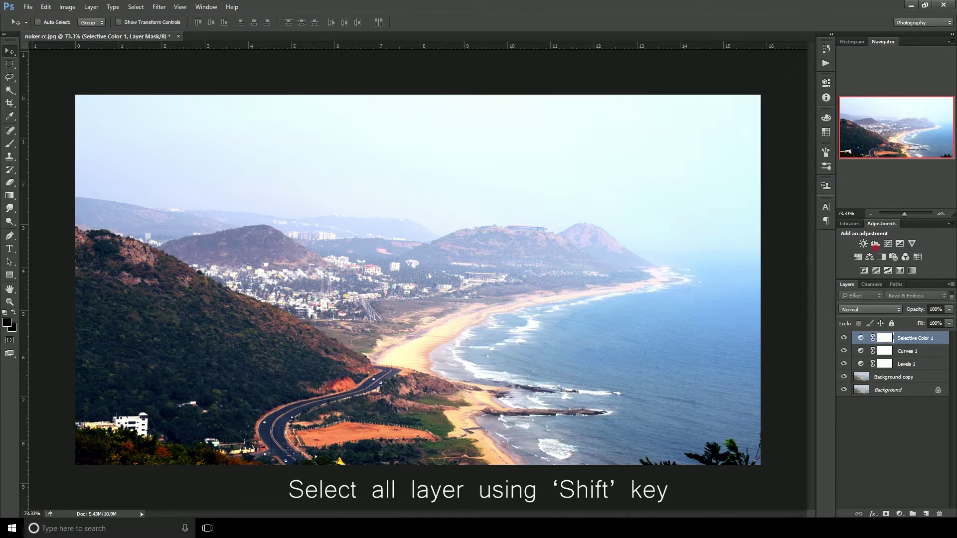
click(923, 427)
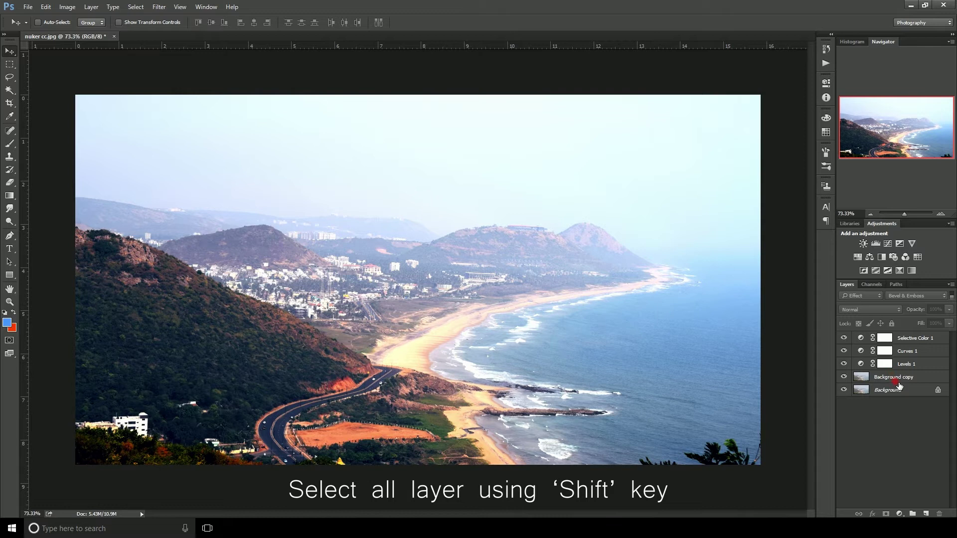
click(895, 377)
shift+click(911, 339)
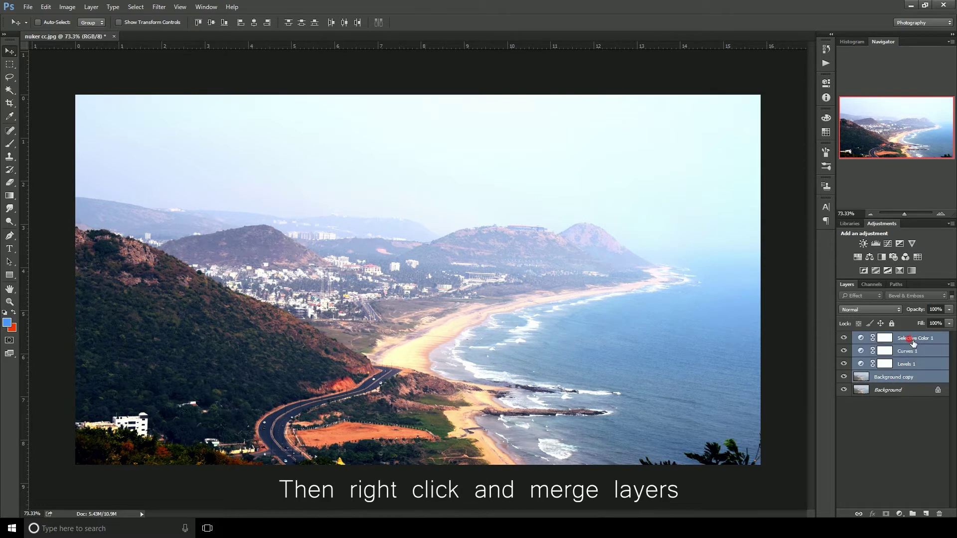
right_click(910, 338)
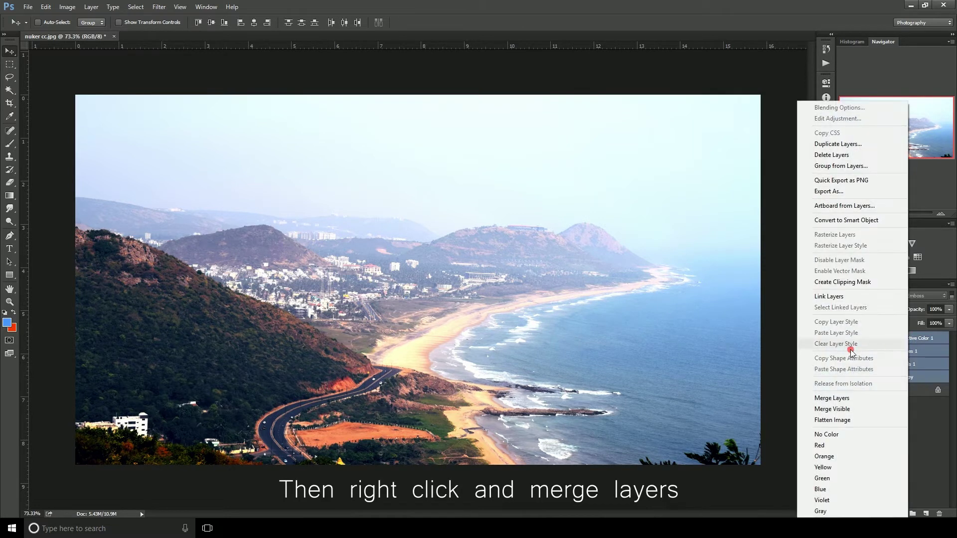
click(840, 398)
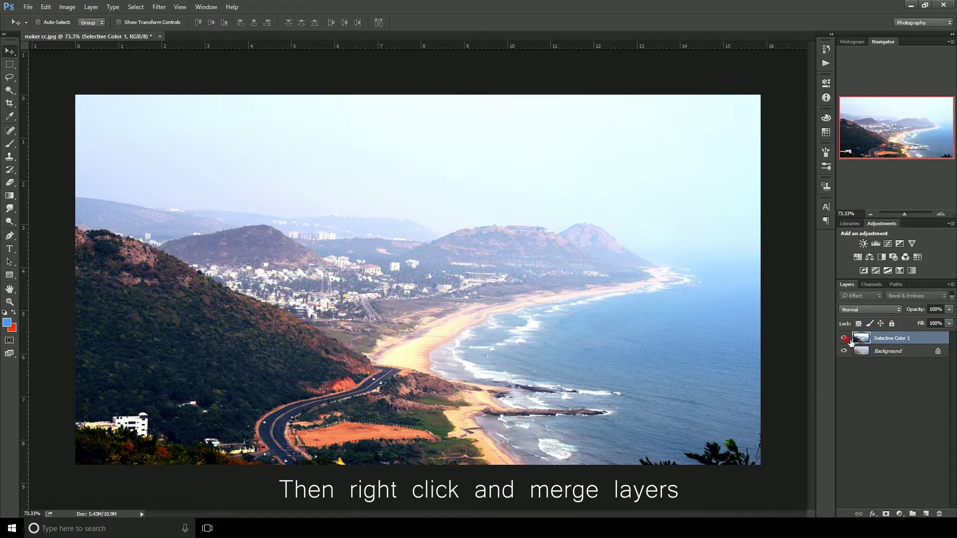
click(847, 338)
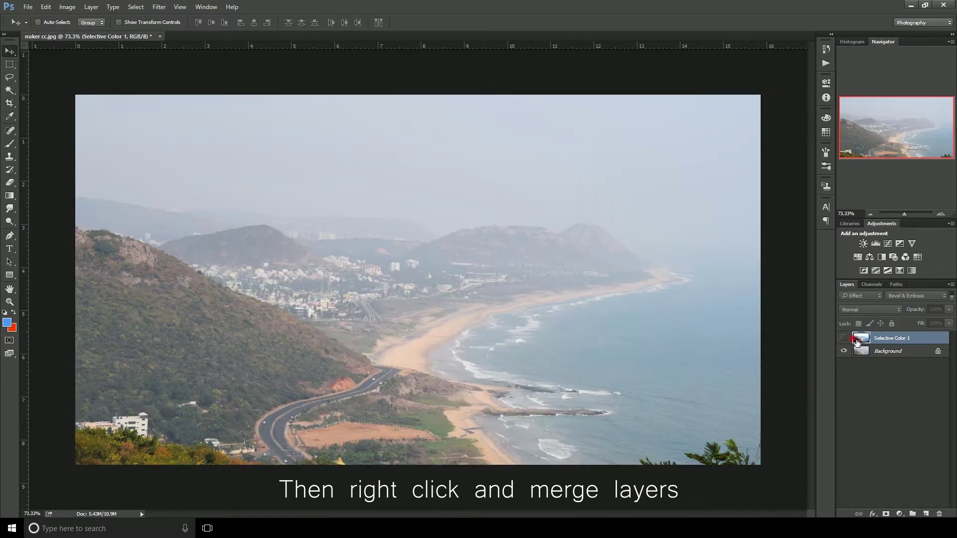
click(846, 338)
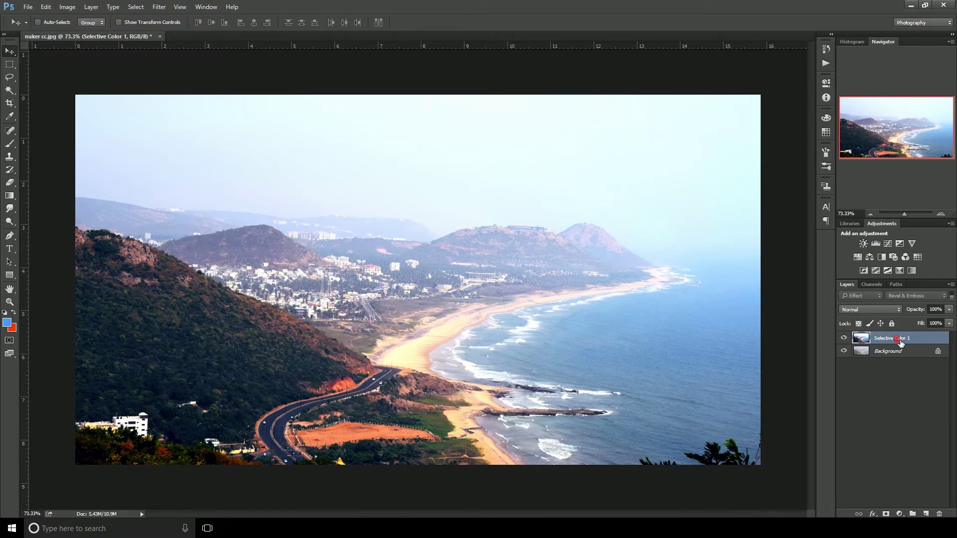
- Launch the Camera Raw Filter and enlarge its workspace
click(156, 6)
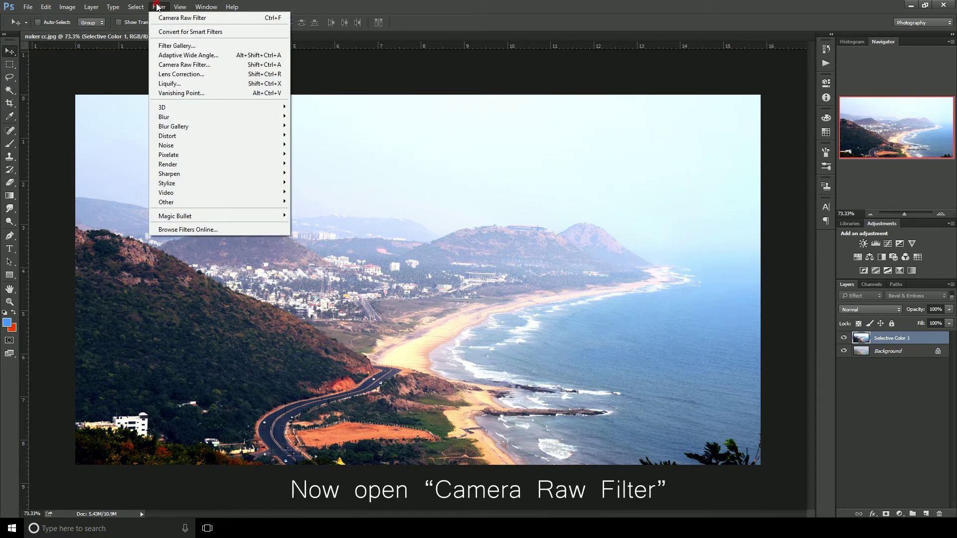
click(167, 65)
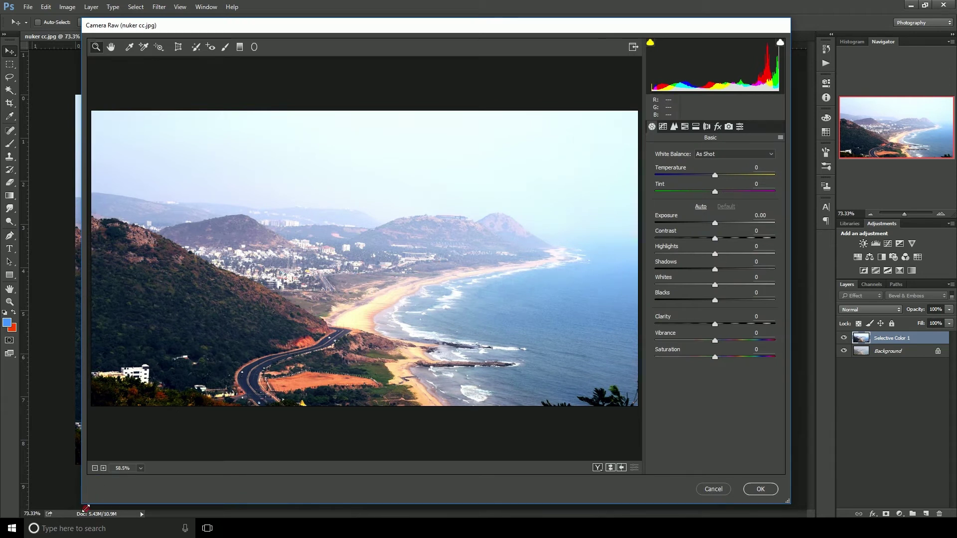
drag(86, 507, 57, 521)
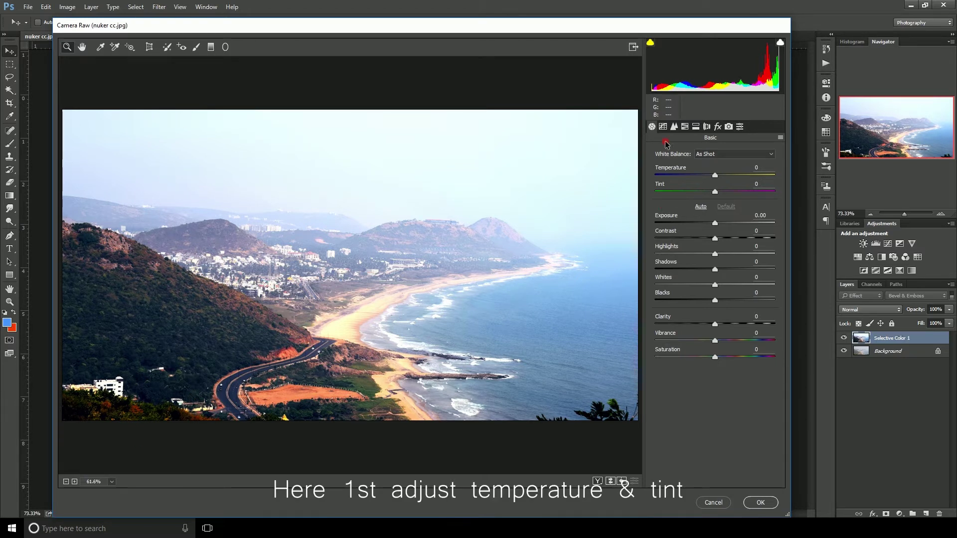
- Set Basic: Temperature -4, Tint -3, Exposure -0.25, Contrast +8, Highlights -32, Vibrance +18, Saturation +4
drag(715, 178, 714, 180)
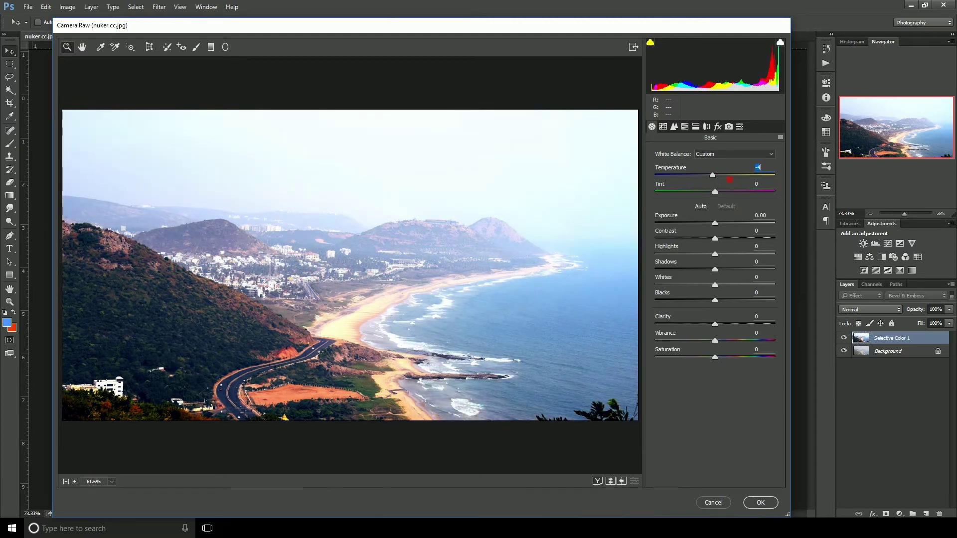
drag(716, 194, 711, 194)
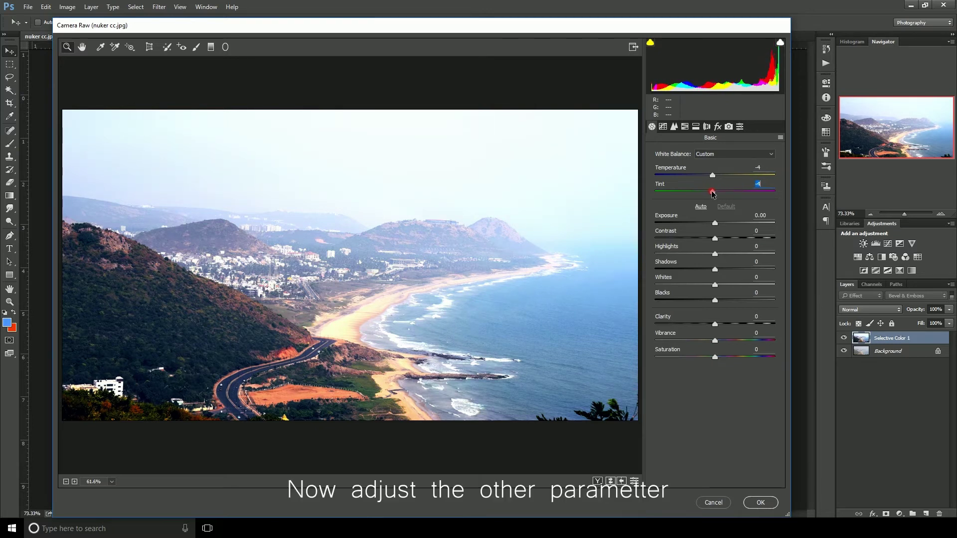
drag(714, 224, 713, 225)
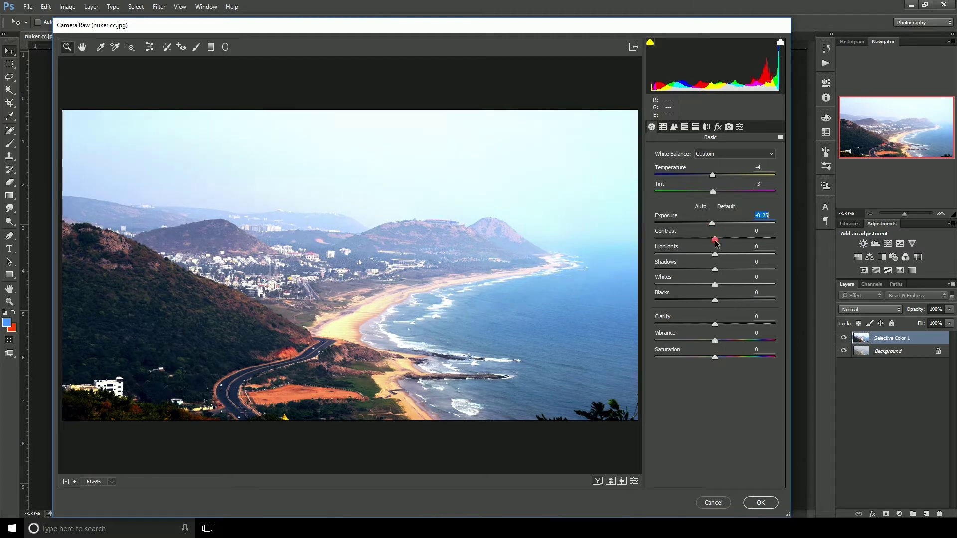
mouse_move(715, 238)
mouse_down()
mouse_move(699, 239)
mouse_move(740, 258)
mouse_move(675, 261)
mouse_move(696, 264)
mouse_up()
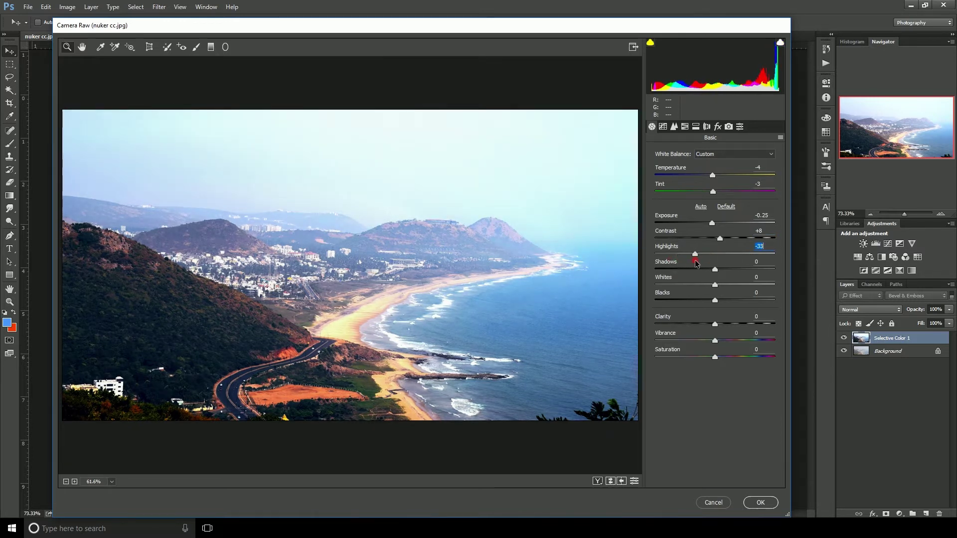
mouse_move(687, 285)
mouse_down()
mouse_move(712, 286)
mouse_move(709, 300)
mouse_move(684, 301)
mouse_move(711, 301)
mouse_move(681, 324)
mouse_move(717, 324)
mouse_move(737, 342)
mouse_move(727, 342)
mouse_up()
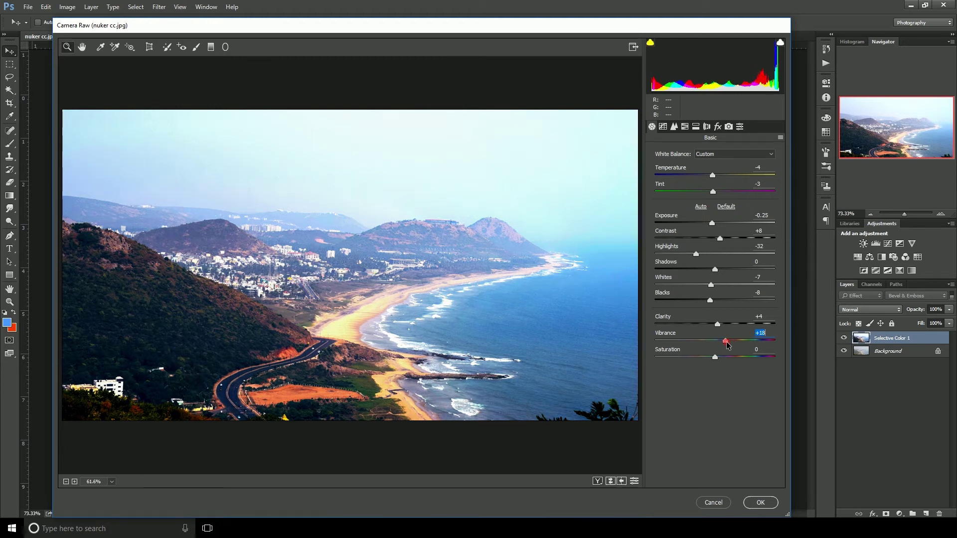
drag(716, 358, 719, 360)
- Set HSL Hue to Oranges -33, Yellows -98, Greens -73, Aquas -16, Blues -12
click(673, 127)
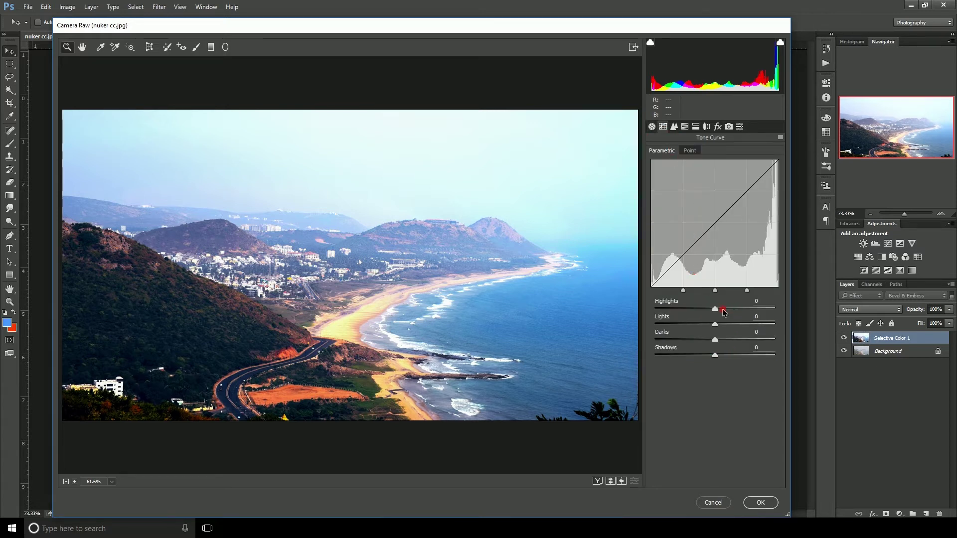
click(674, 127)
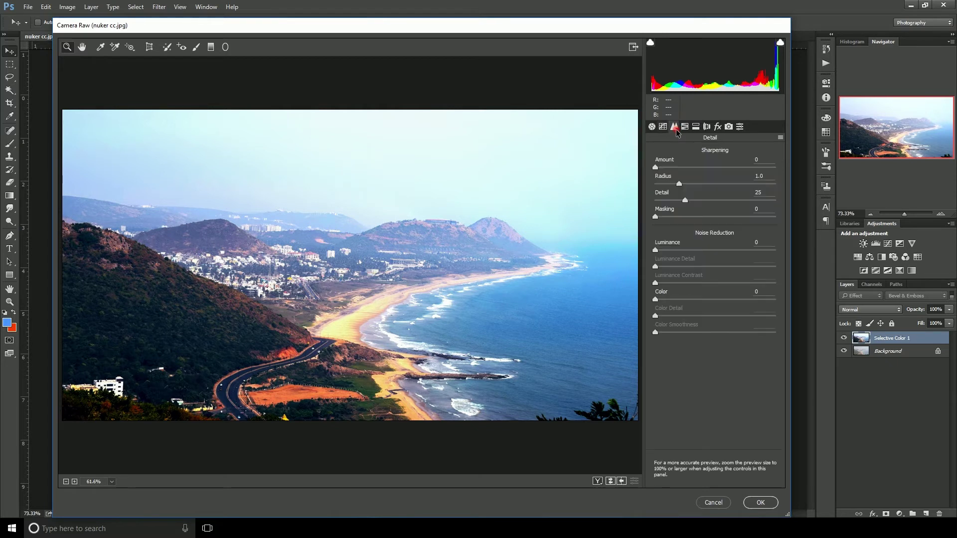
click(685, 127)
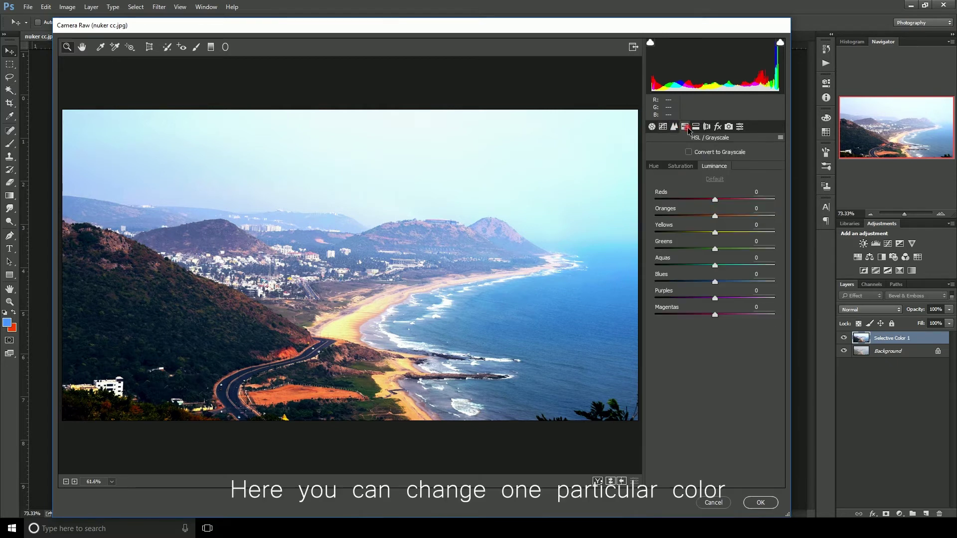
click(659, 170)
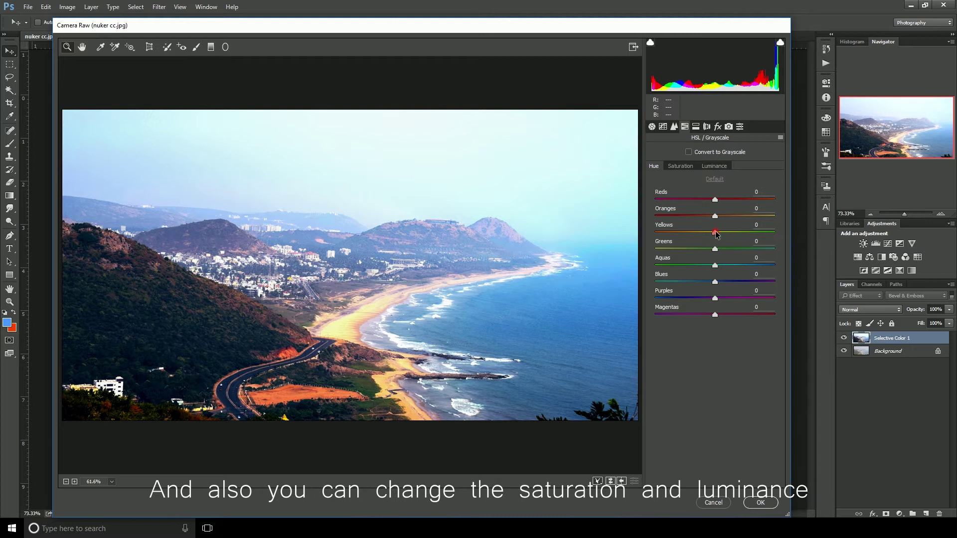
drag(715, 233, 755, 239)
drag(757, 234, 659, 235)
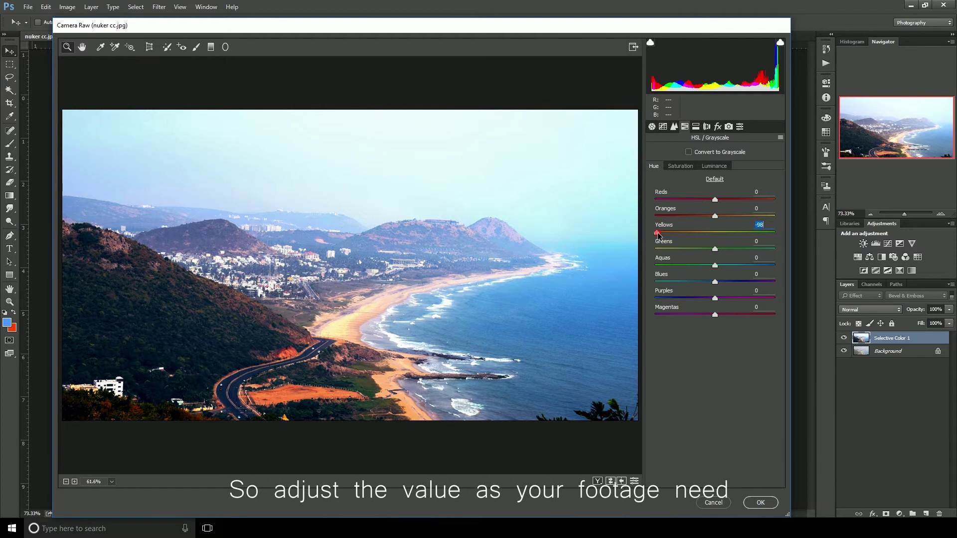
mouse_move(715, 215)
mouse_down()
mouse_move(680, 217)
mouse_move(697, 218)
mouse_up()
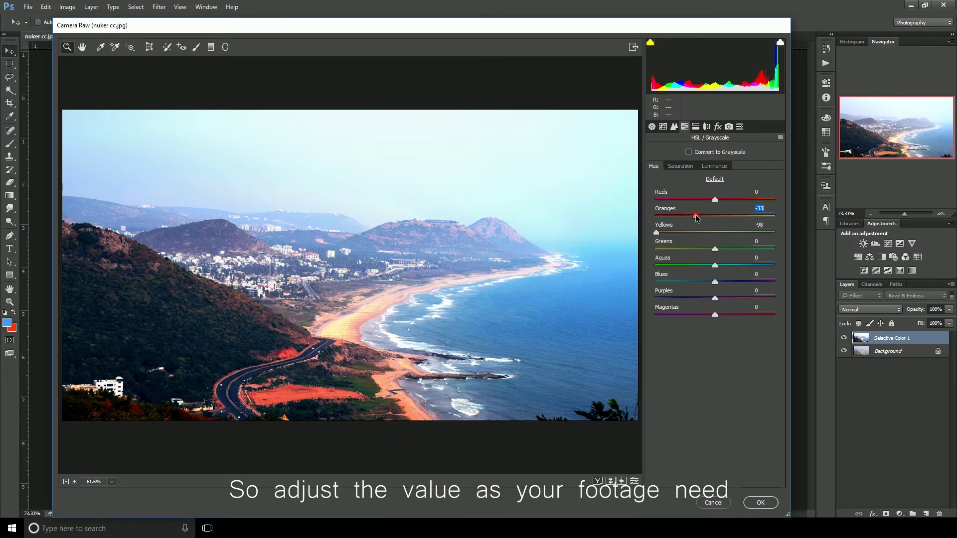
drag(715, 251, 676, 250)
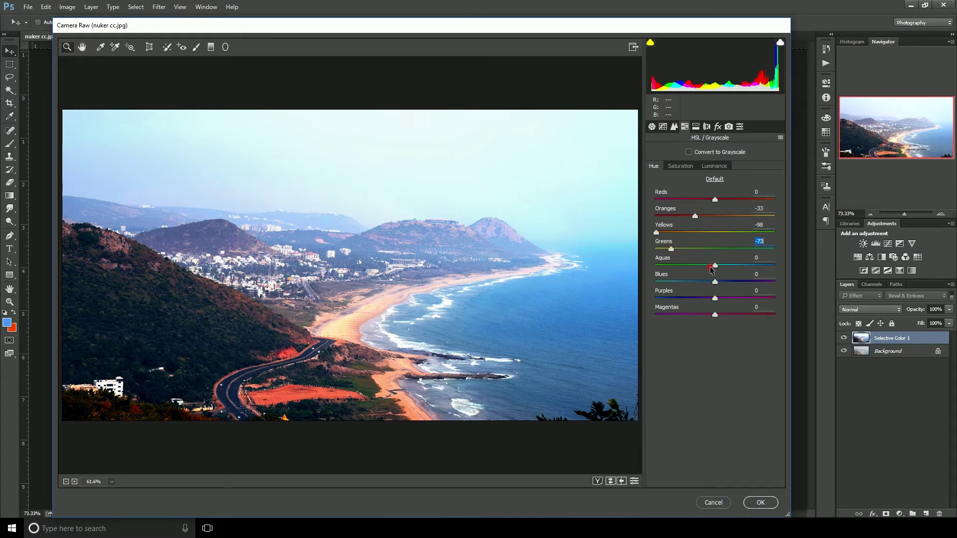
mouse_move(715, 270)
mouse_down()
mouse_move(684, 269)
mouse_move(707, 267)
mouse_move(709, 284)
mouse_up()
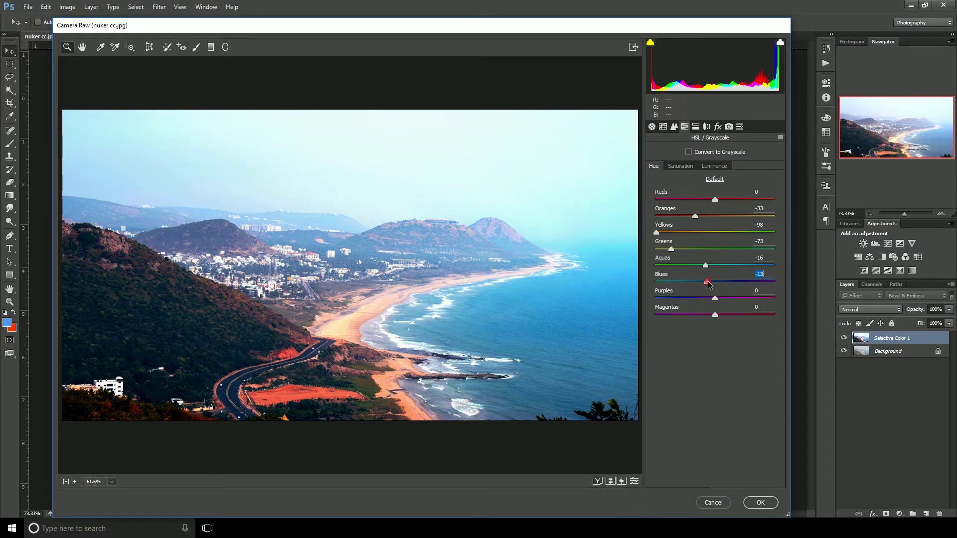
drag(707, 282, 710, 284)
- Set HSL Saturation to Reds -13, Oranges +37, Yellows -14, Greens -60, Aquas +8, Blues -5
click(682, 167)
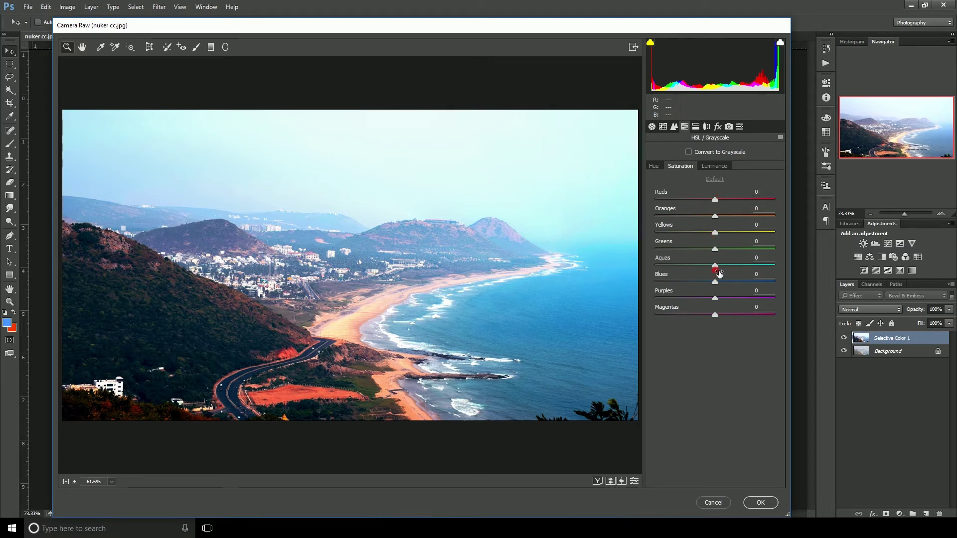
drag(715, 266, 656, 274)
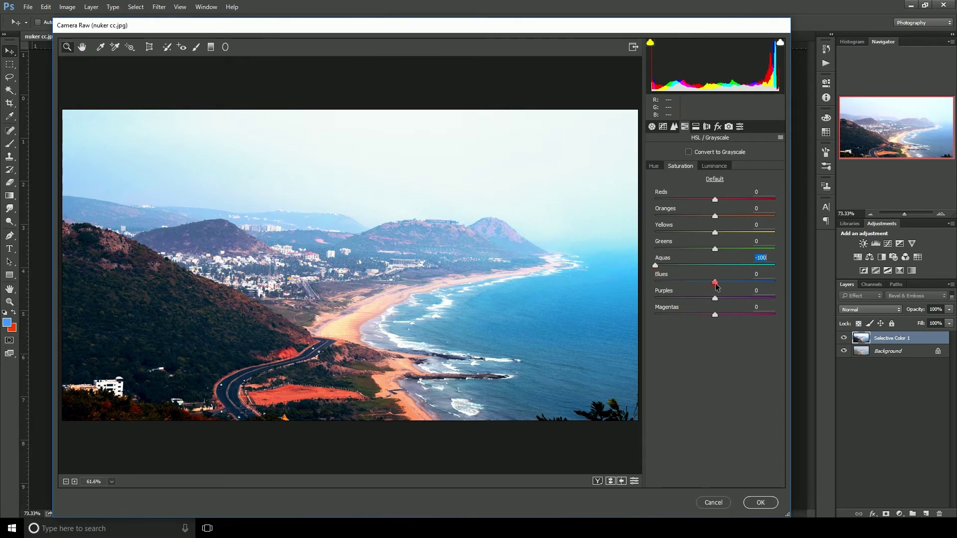
drag(715, 282, 654, 282)
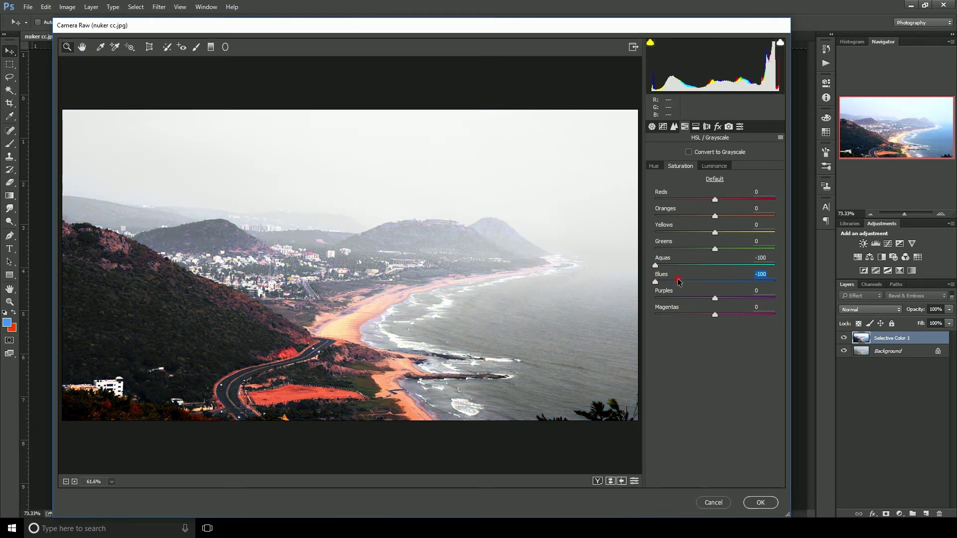
drag(655, 282, 714, 284)
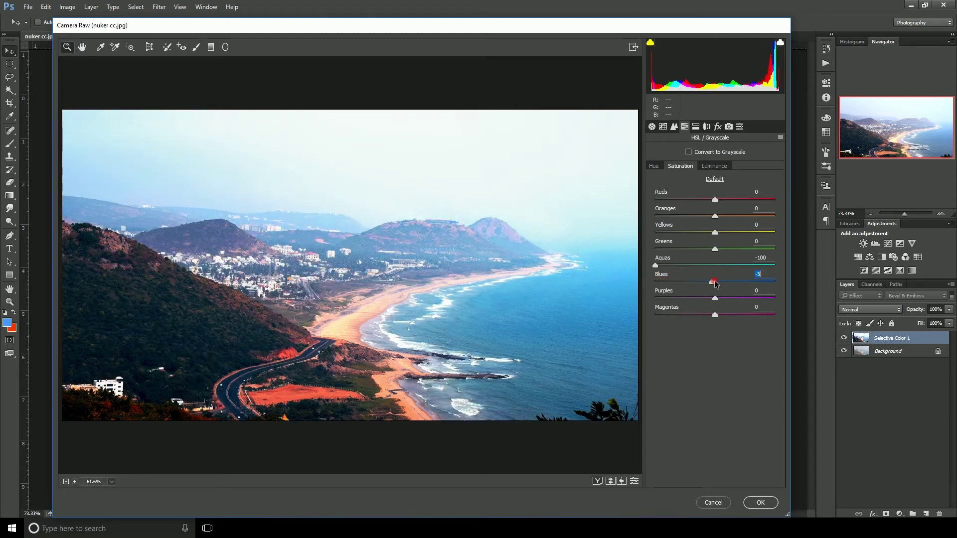
drag(659, 268, 721, 270)
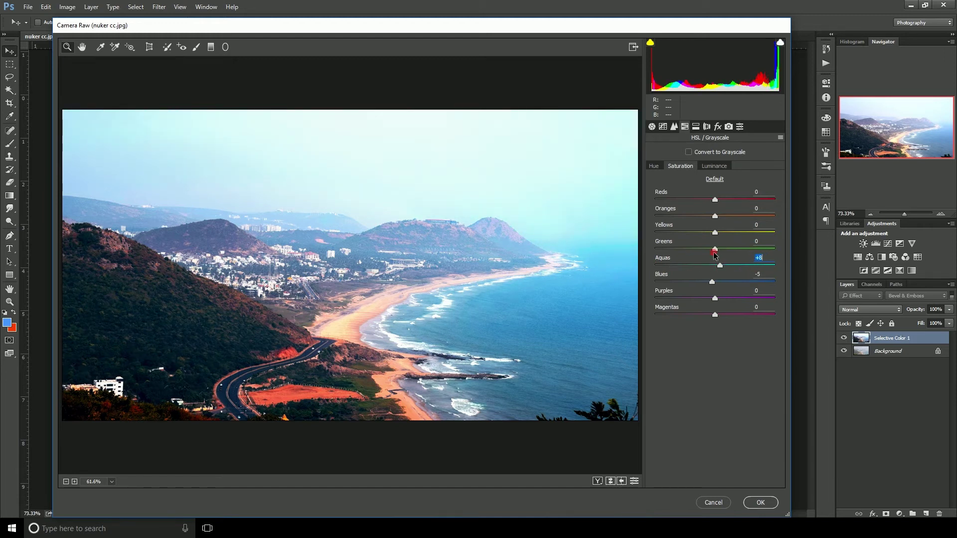
mouse_move(715, 216)
mouse_down()
mouse_move(753, 223)
mouse_move(738, 223)
mouse_up()
mouse_move(719, 254)
mouse_down()
mouse_move(743, 255)
mouse_move(683, 255)
mouse_up()
mouse_move(717, 200)
mouse_down()
mouse_move(694, 203)
mouse_move(710, 205)
mouse_up()
mouse_move(714, 233)
mouse_down()
mouse_move(706, 237)
mouse_move(722, 238)
mouse_move(706, 237)
mouse_up()
- Set Split Toning to Highlights Hue 33, Saturation 43 and Shadows Hue 180, Saturation 25
click(695, 127)
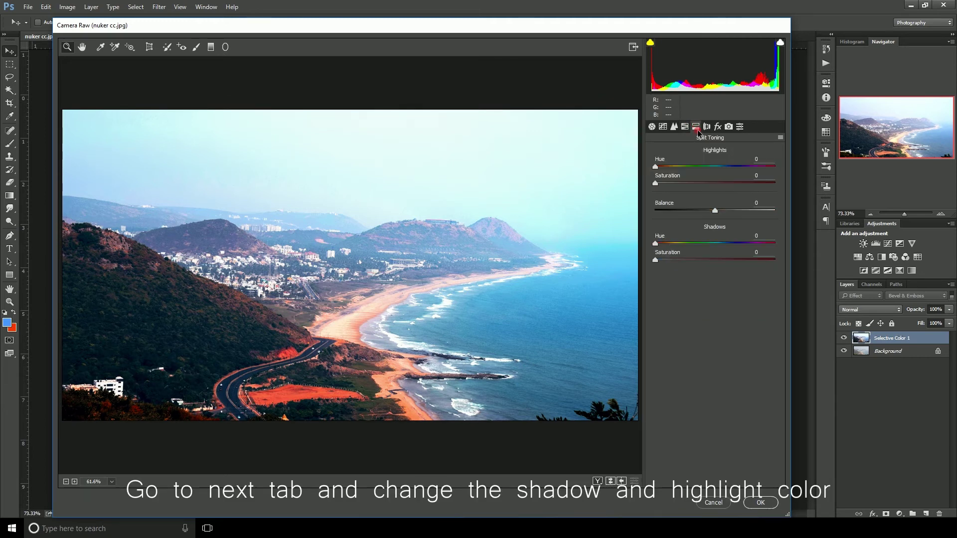
click(670, 167)
mouse_move(654, 182)
mouse_down()
mouse_move(745, 186)
mouse_move(696, 185)
mouse_up()
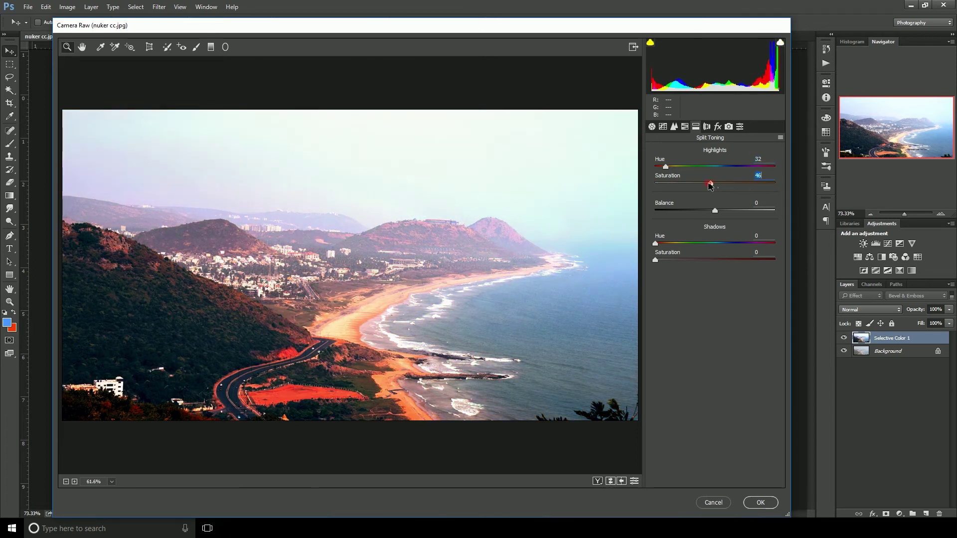
drag(666, 167, 667, 170)
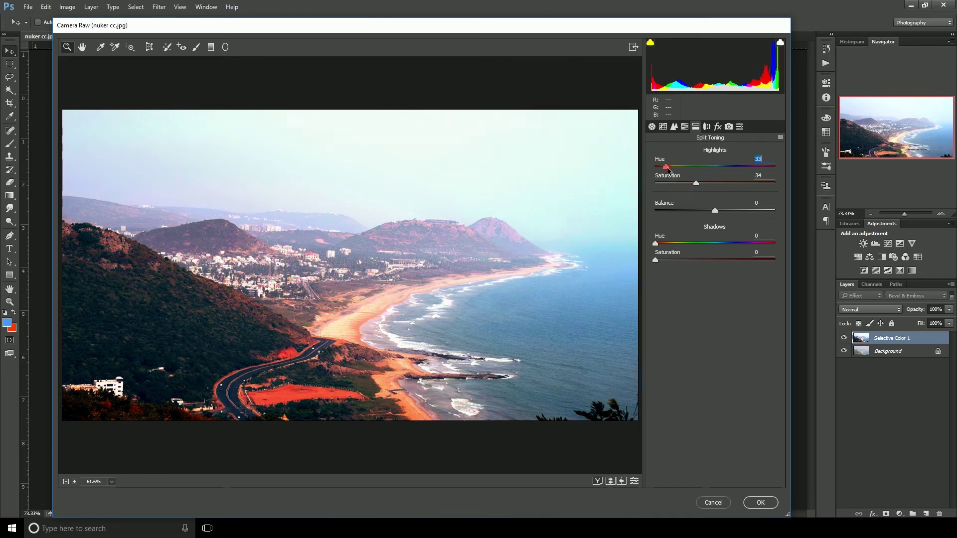
drag(656, 244, 715, 244)
mouse_move(656, 260)
mouse_down()
mouse_move(725, 264)
mouse_move(691, 263)
mouse_up()
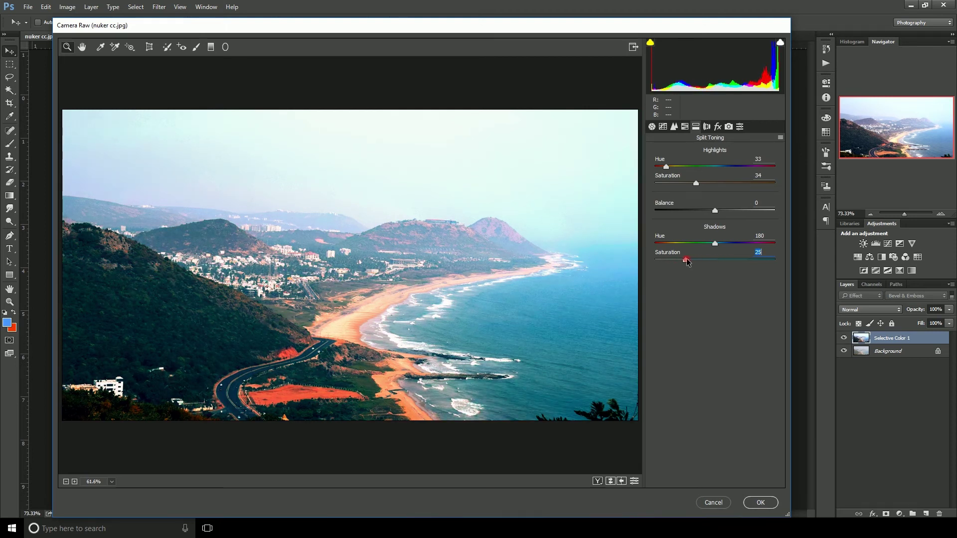
drag(697, 189, 710, 188)
- Set the Effects Dehaze amount to +28 and commit the Camera Raw filter
click(706, 126)
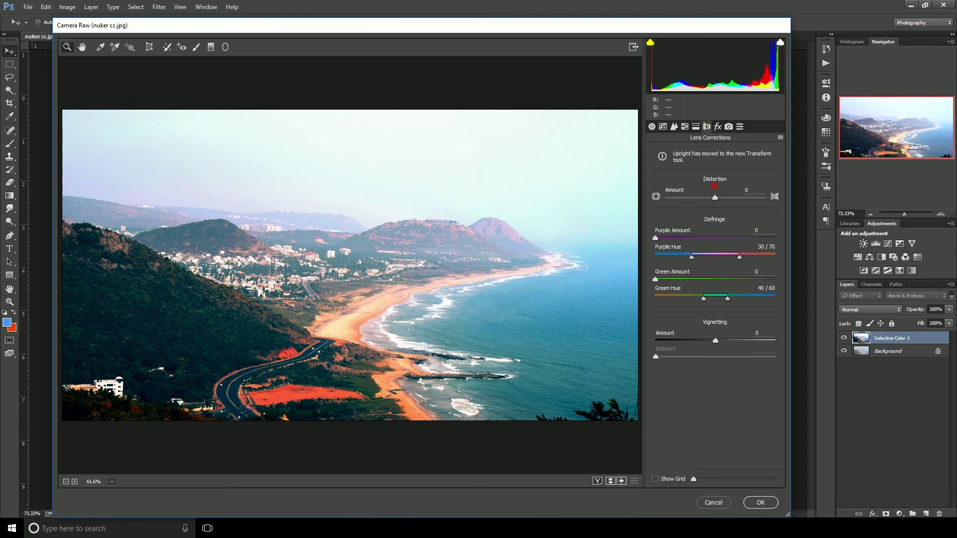
click(717, 126)
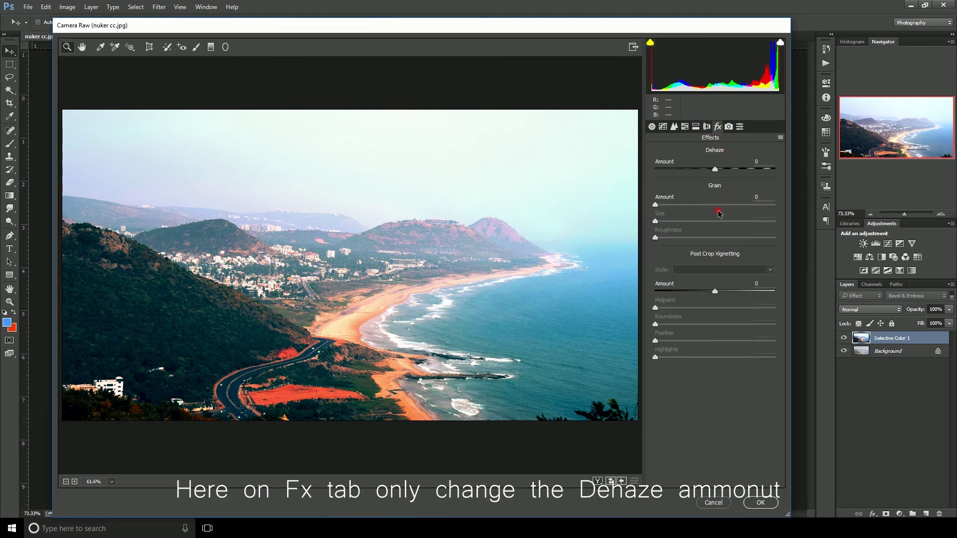
mouse_move(715, 170)
mouse_down()
mouse_move(704, 170)
mouse_move(731, 170)
mouse_up()
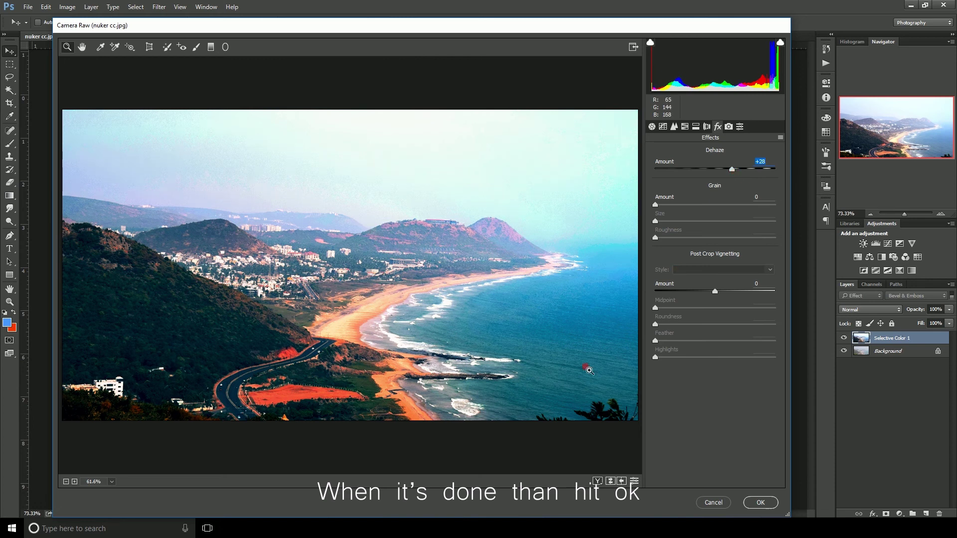
click(759, 504)
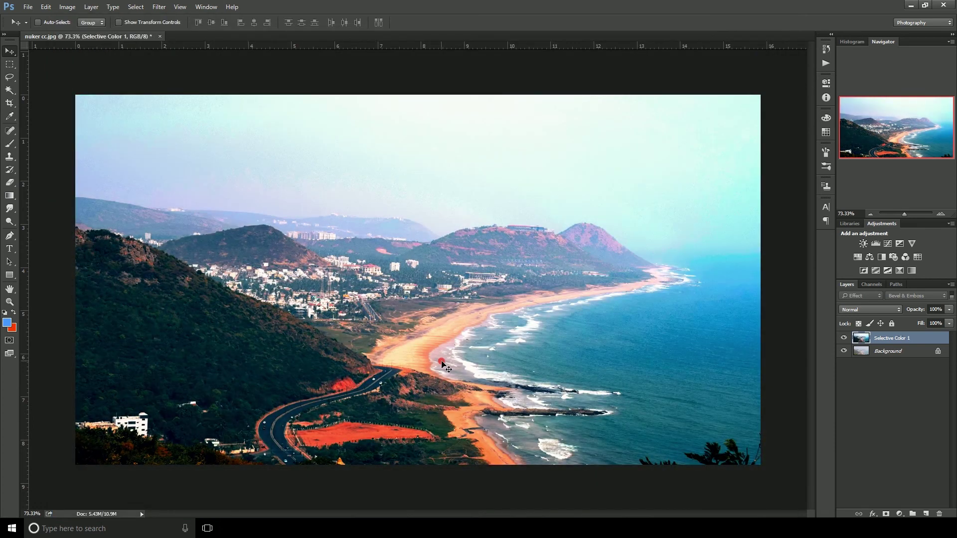
- Hide and re-show Selective Color 1 to compare the graded photo with the original
click(889, 394)
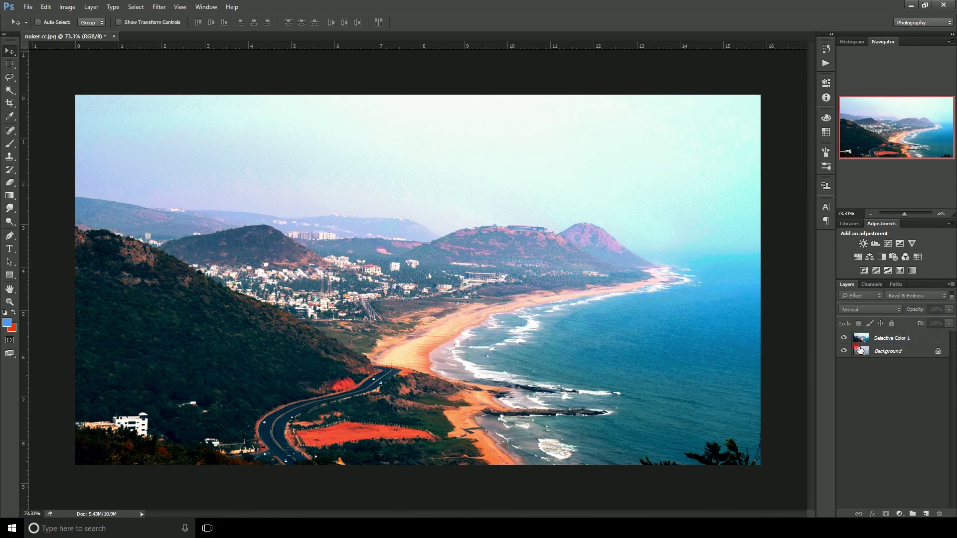
click(844, 338)
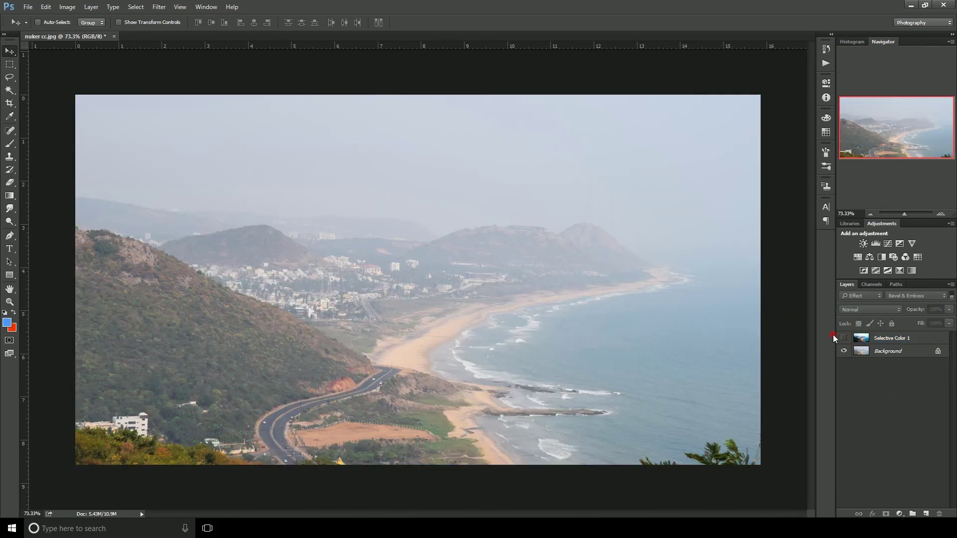
click(844, 338)
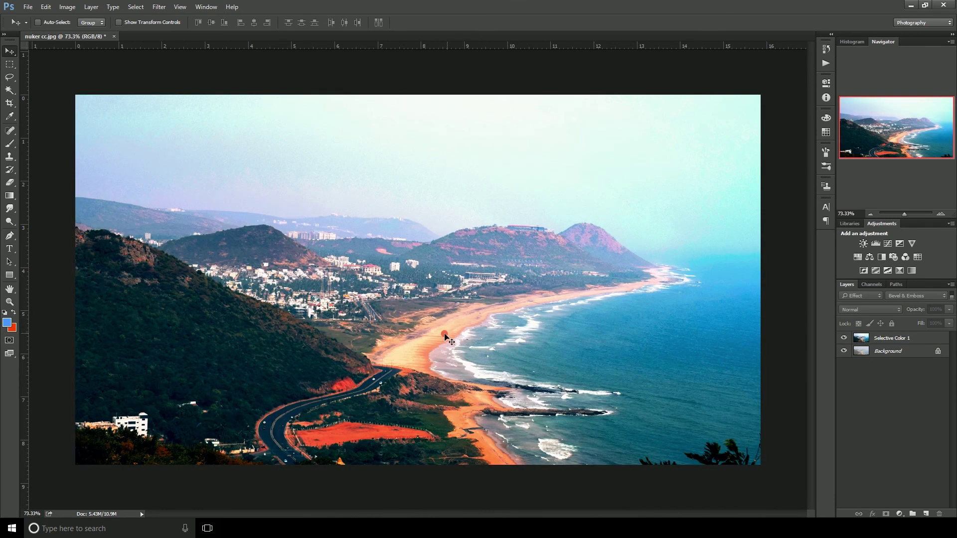
- Add a Curves 1 adjustment layer above Selective Color 1 and place a midtone point
click(873, 342)
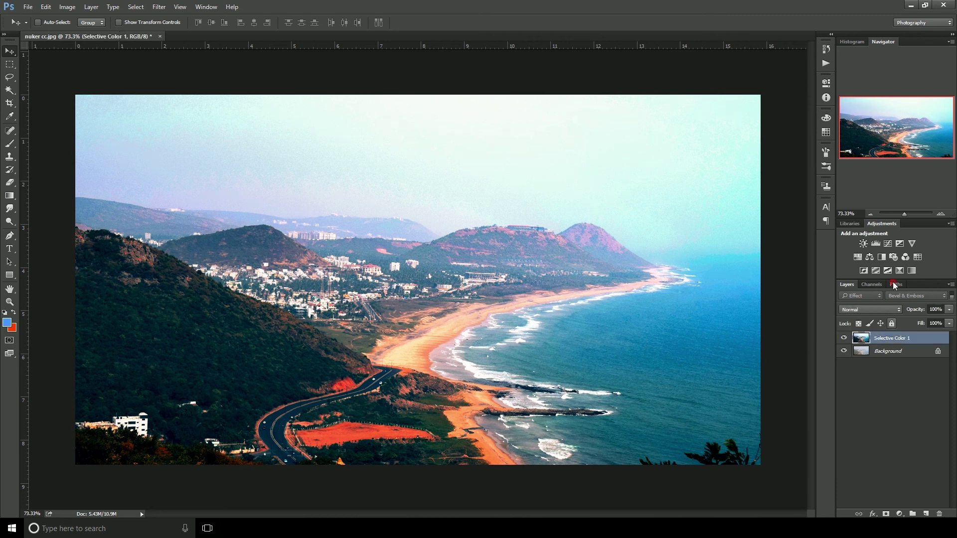
click(887, 243)
click(709, 220)
- Lift the Curves shadows to about 63/60, lower midtones slightly, and drop the white point to 238
click(681, 250)
drag(683, 252, 676, 241)
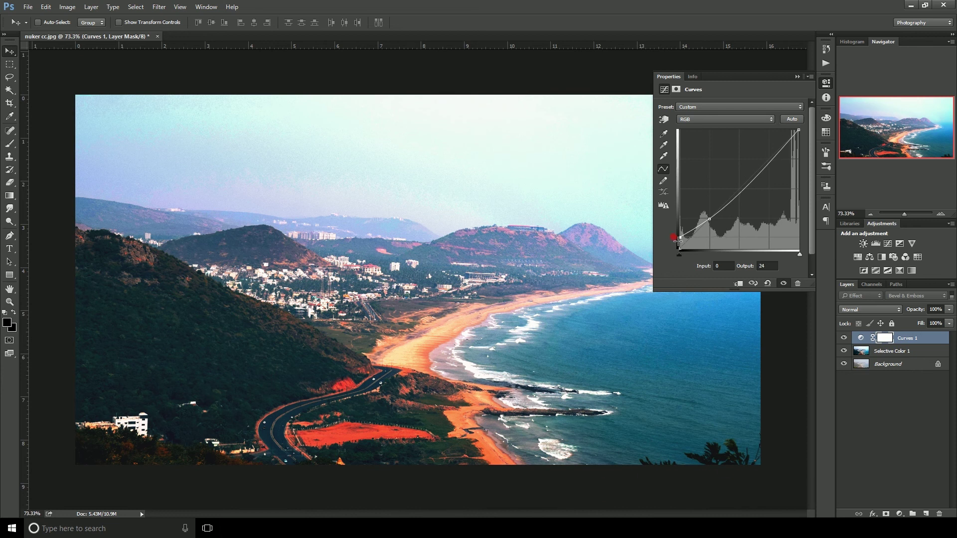
drag(709, 218, 714, 225)
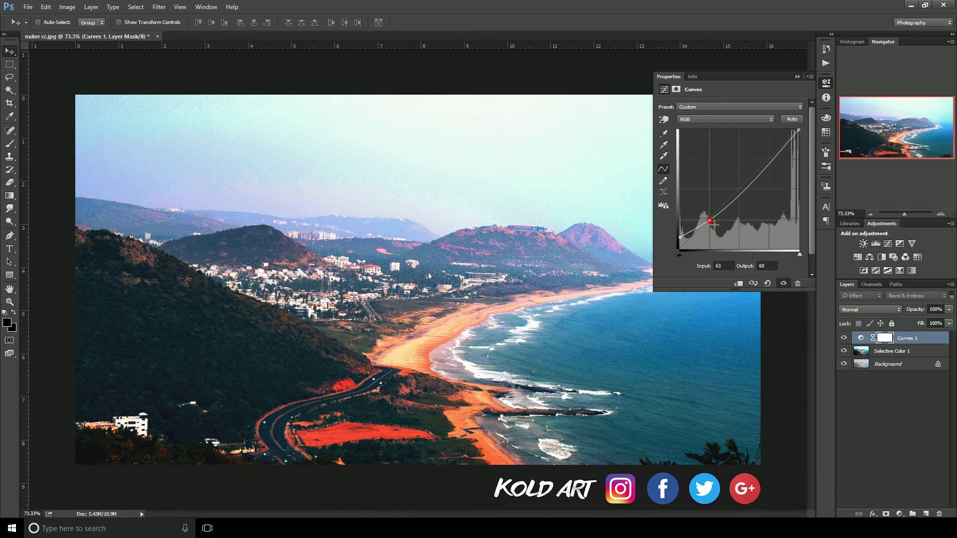
click(777, 152)
click(795, 135)
drag(802, 137, 807, 146)
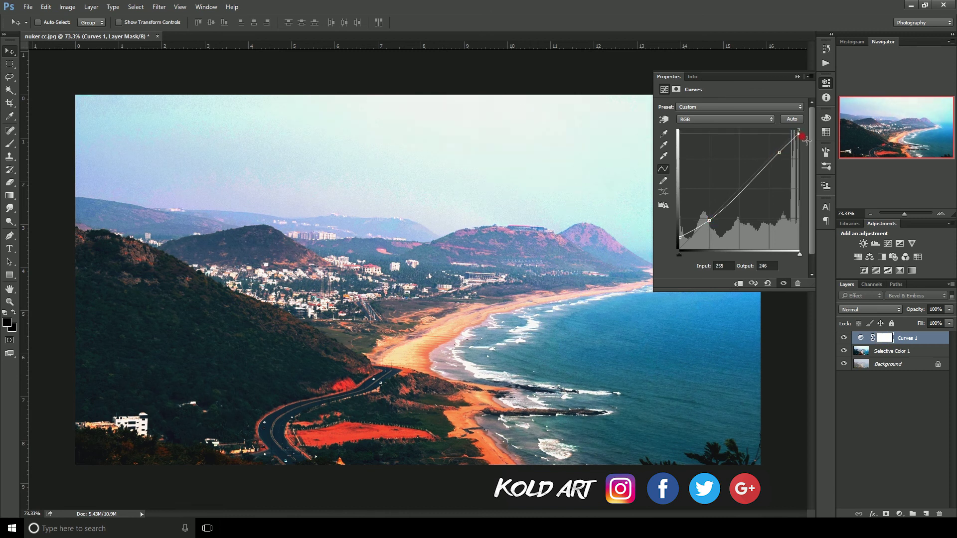
mouse_move(800, 136)
mouse_down()
mouse_move(792, 135)
mouse_move(809, 143)
mouse_up()
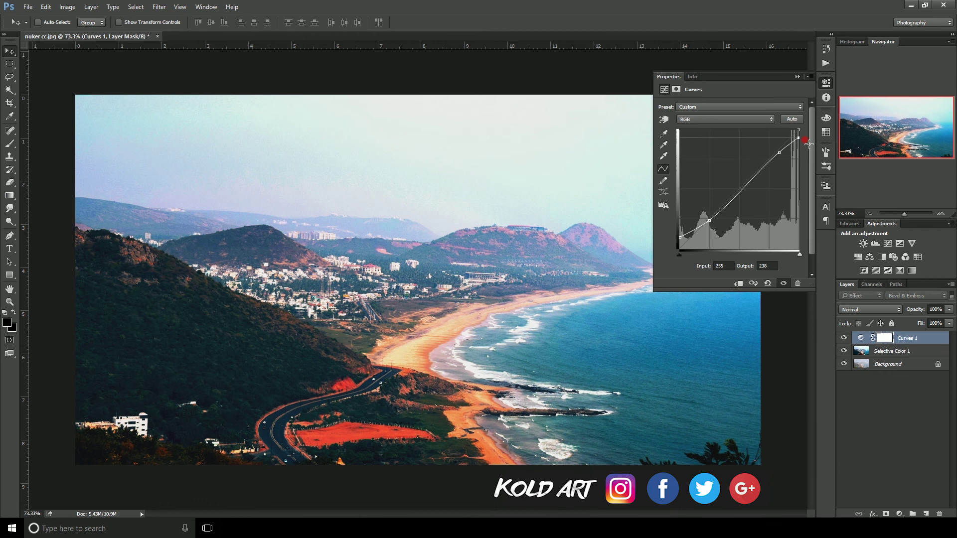
- Merge Selective Color 1 and Curves 1 into one 'Curves 1' pixel layer above Background
click(794, 77)
click(884, 351)
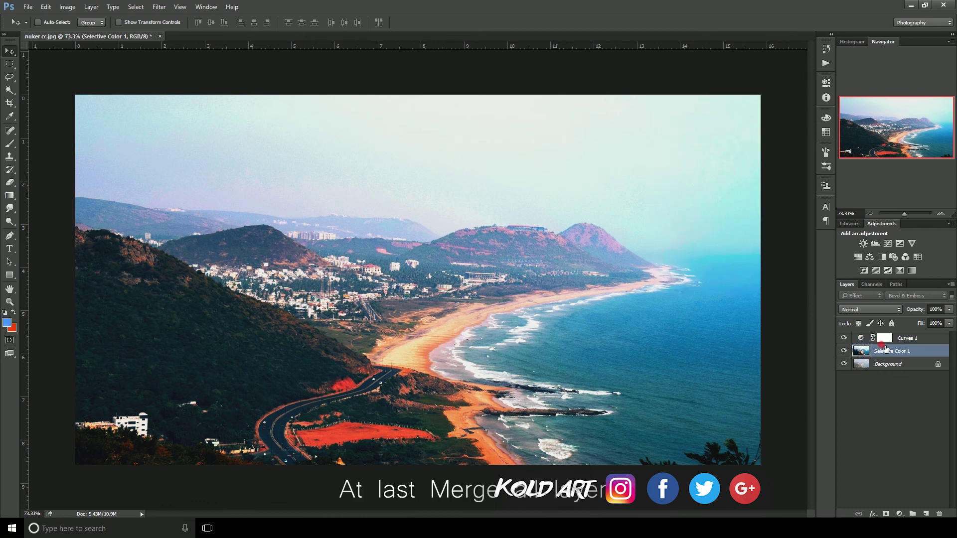
shift+click(906, 342)
right_click(907, 345)
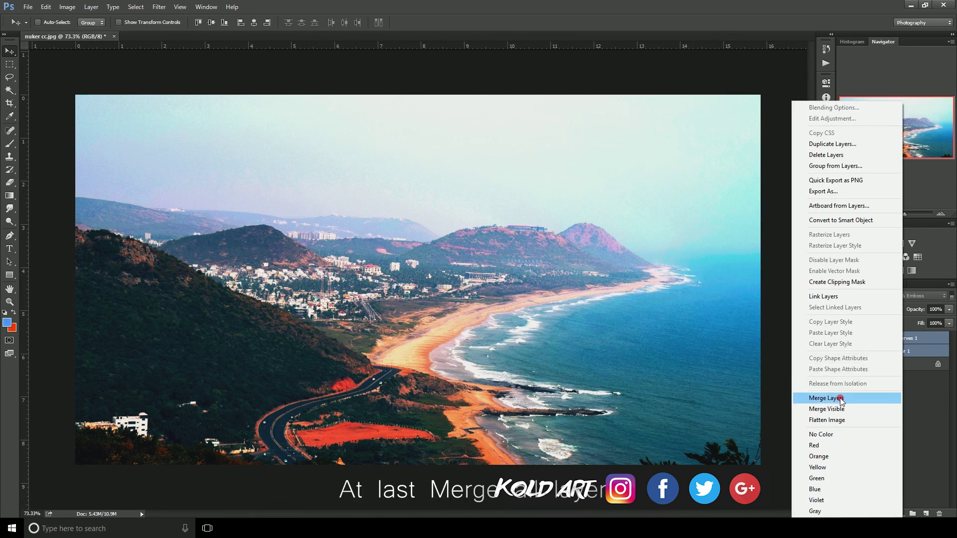
click(822, 397)
mouse_move(867, 353)
mouse_down()
mouse_move(661, 328)
mouse_move(562, 298)
mouse_up()
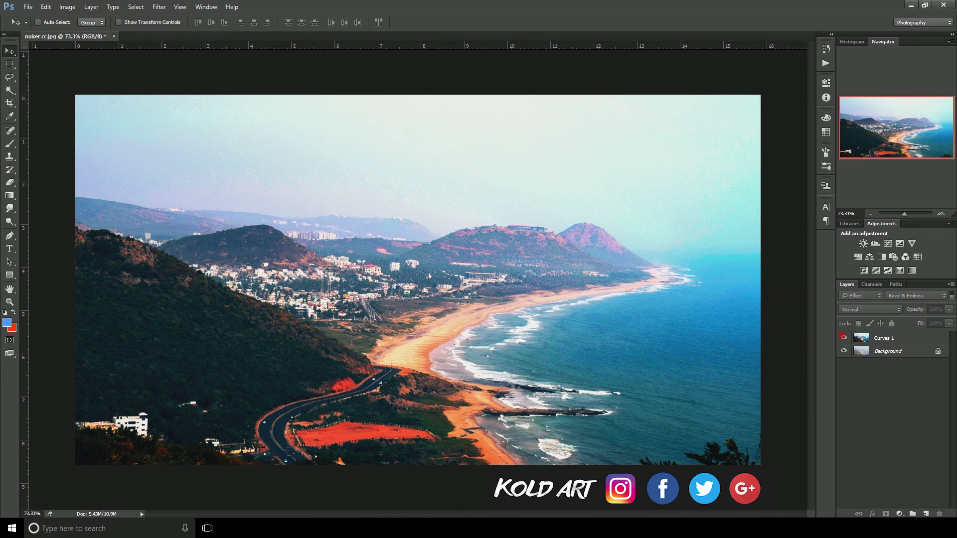